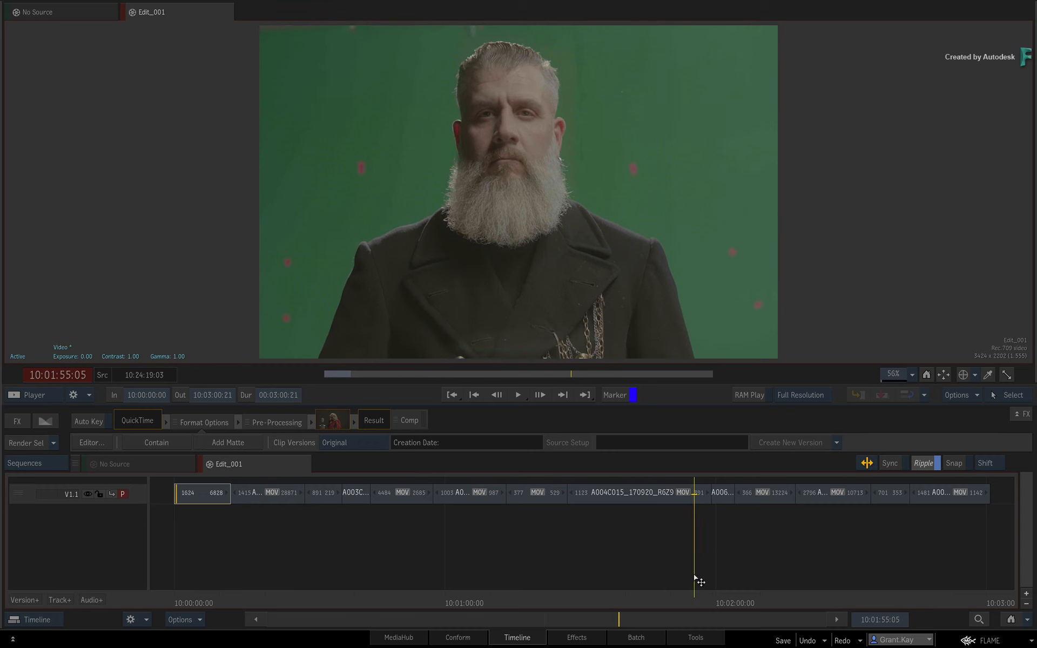
Open the A004C015 green-screen segment of the bearded man with an Image effect in the Effects environment.
click(637, 495)
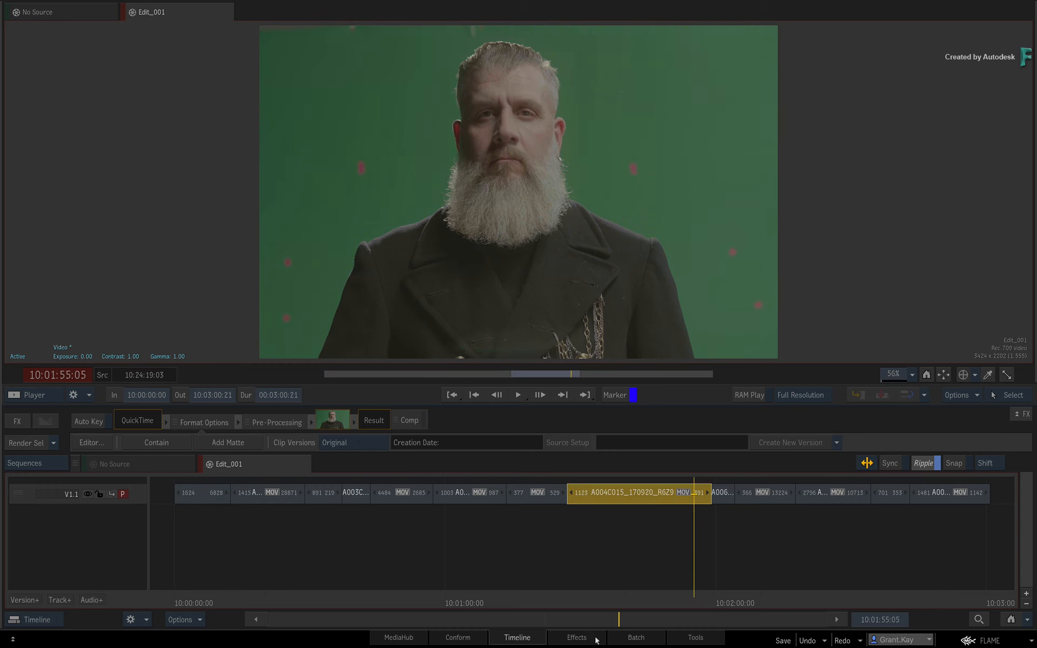
click(563, 639)
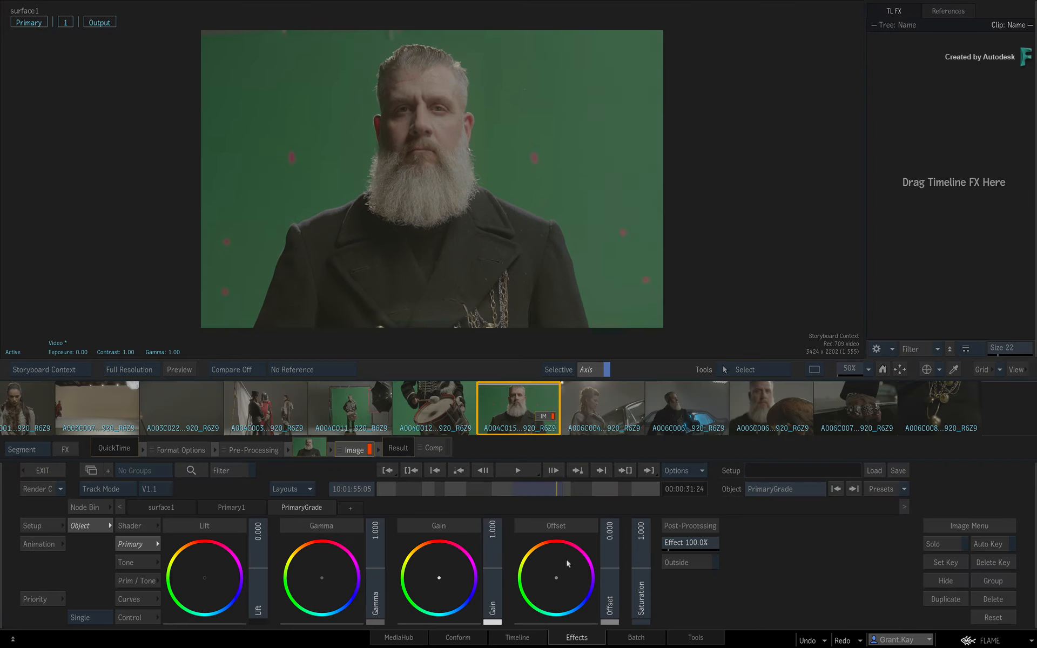
drag(439, 578, 423, 572)
right_click(330, 509)
click(346, 534)
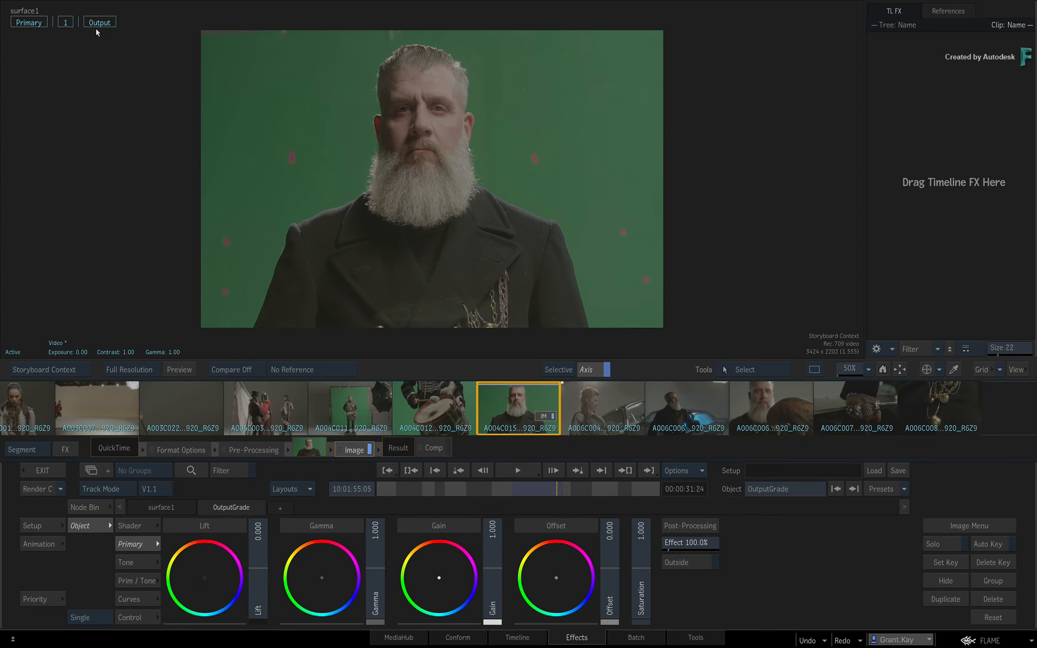
Add a ColourMgmt shader after PrimaryGrade in the Image effect's primary grade.
click(25, 23)
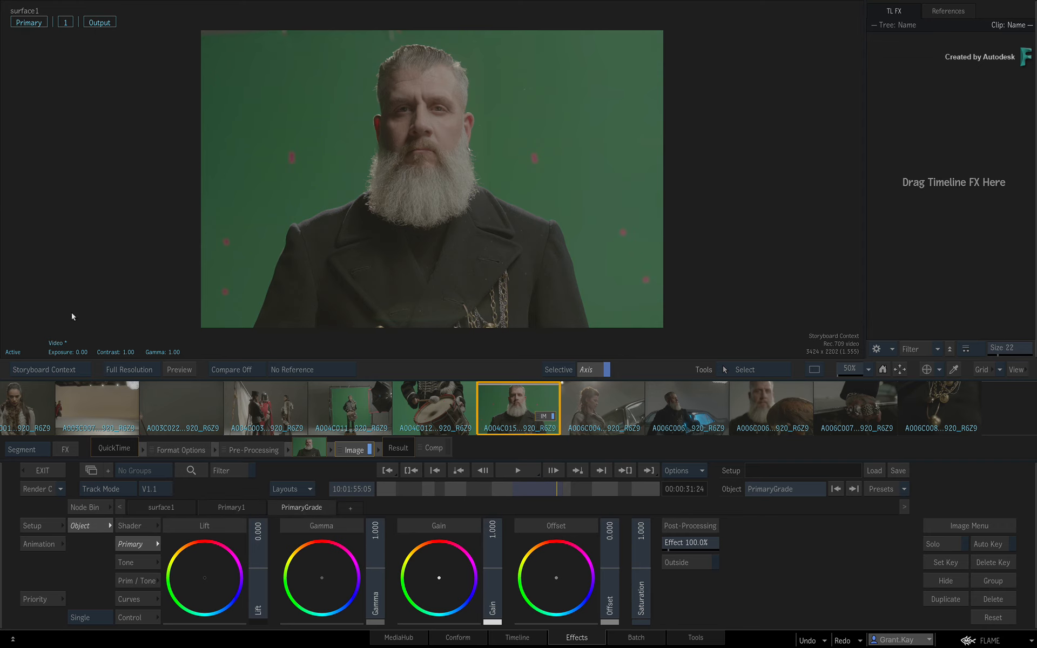
click(348, 507)
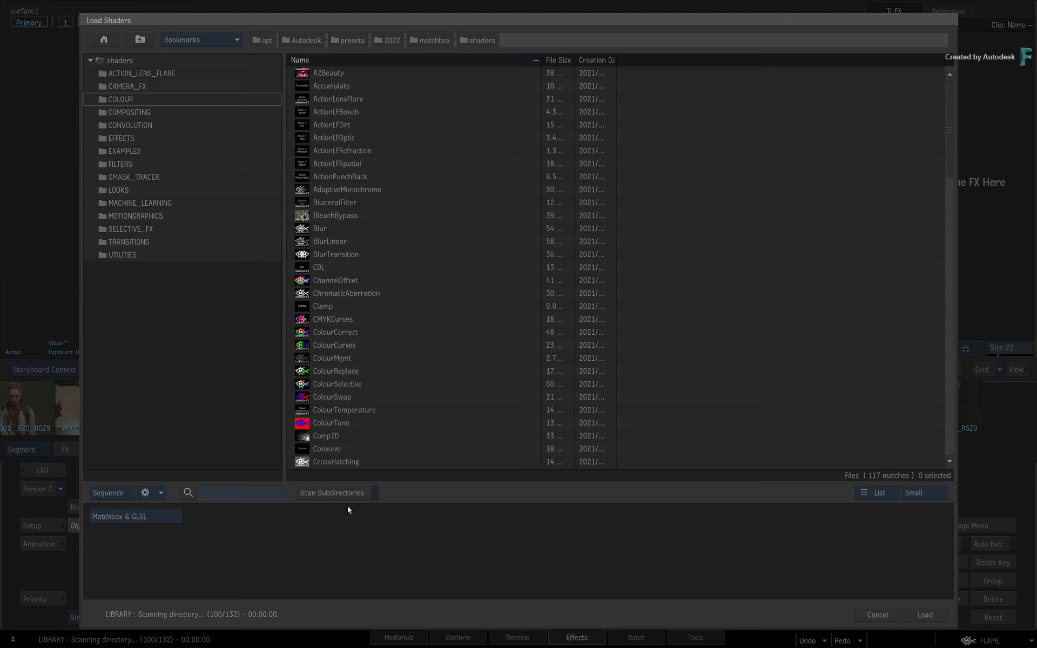
double_click(356, 360)
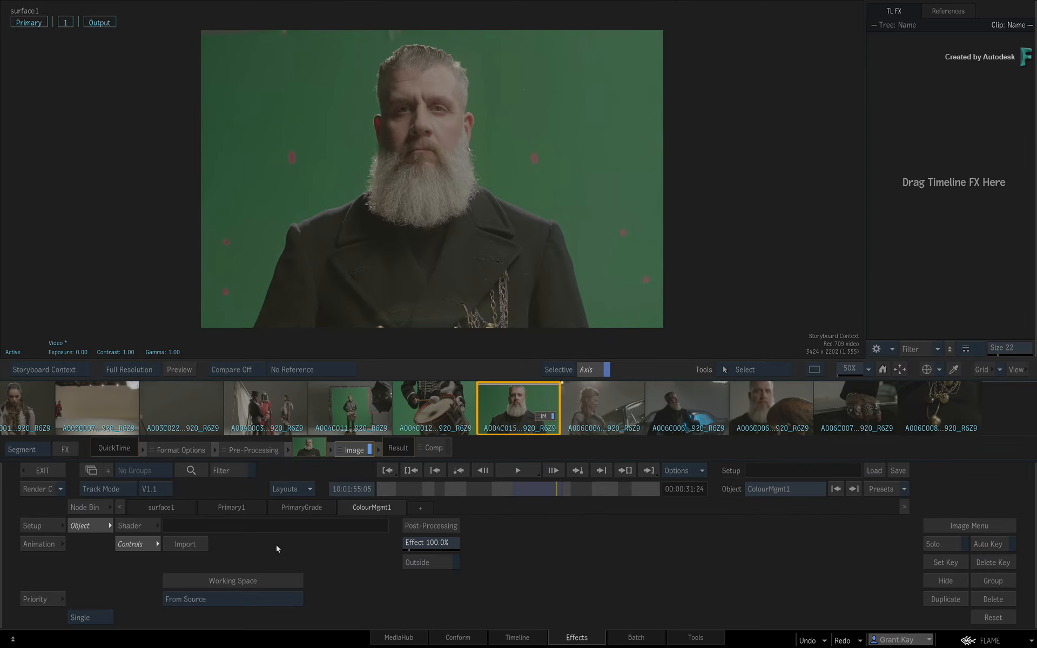
Import my_grade.cube from /Volumes/Media_Storage into the ColourMgmt shader and set its effect amount to 101%.
click(185, 544)
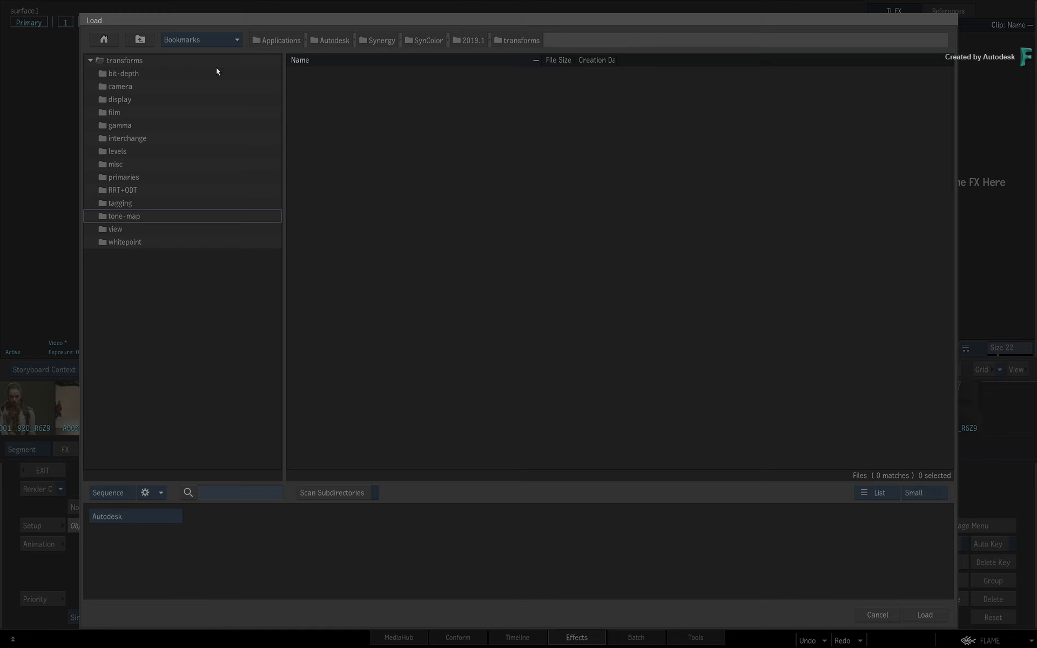
click(232, 41)
mouse_move(236, 89)
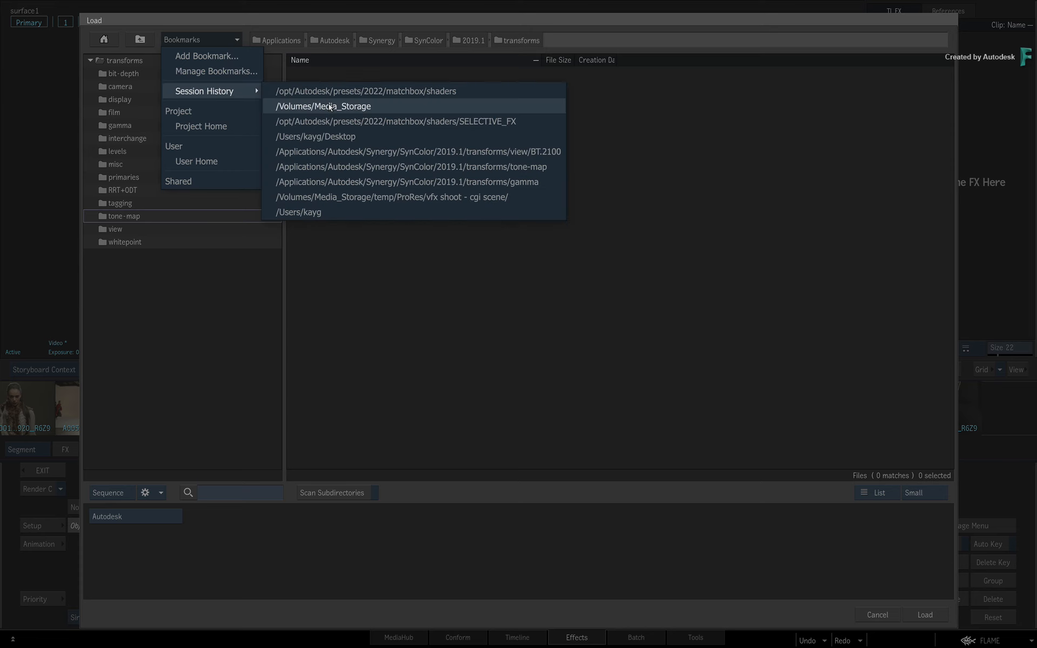
click(327, 106)
double_click(353, 73)
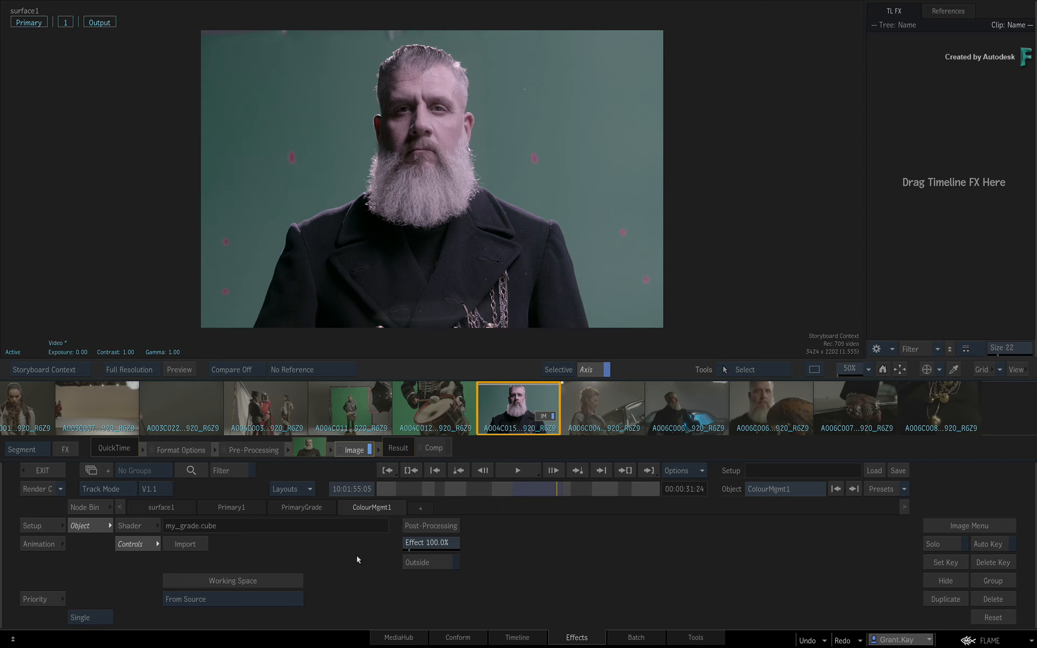
mouse_move(429, 543)
mouse_down()
mouse_move(264, 534)
mouse_move(427, 552)
mouse_up()
Add a MasterGrade shader after the ColourMgmt shader and push its gain towards green.
click(423, 510)
drag(952, 161, 964, 318)
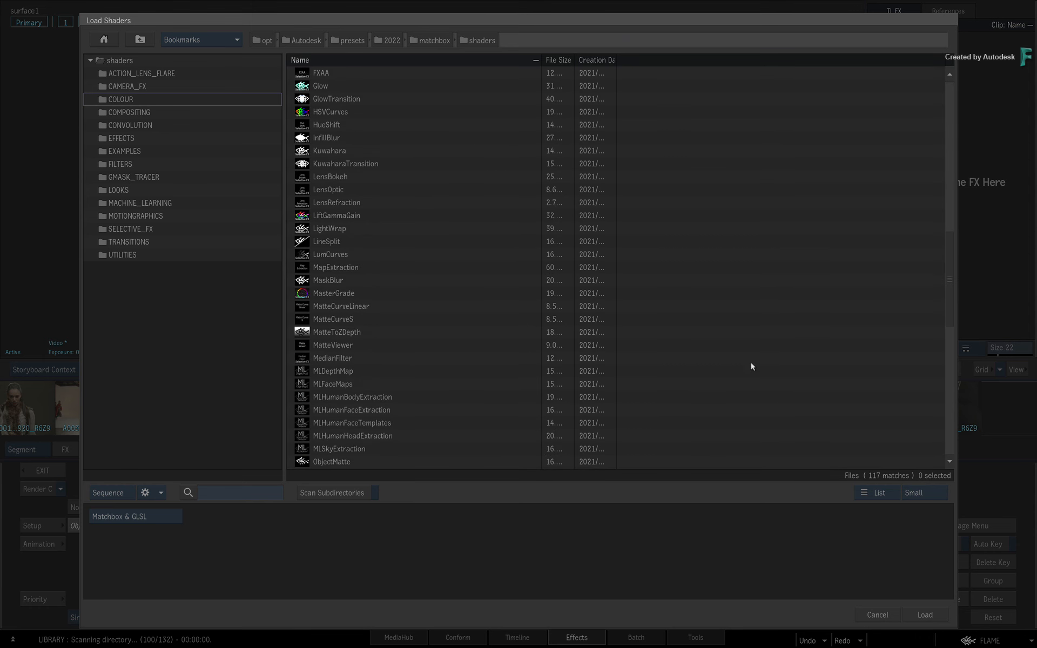
double_click(371, 294)
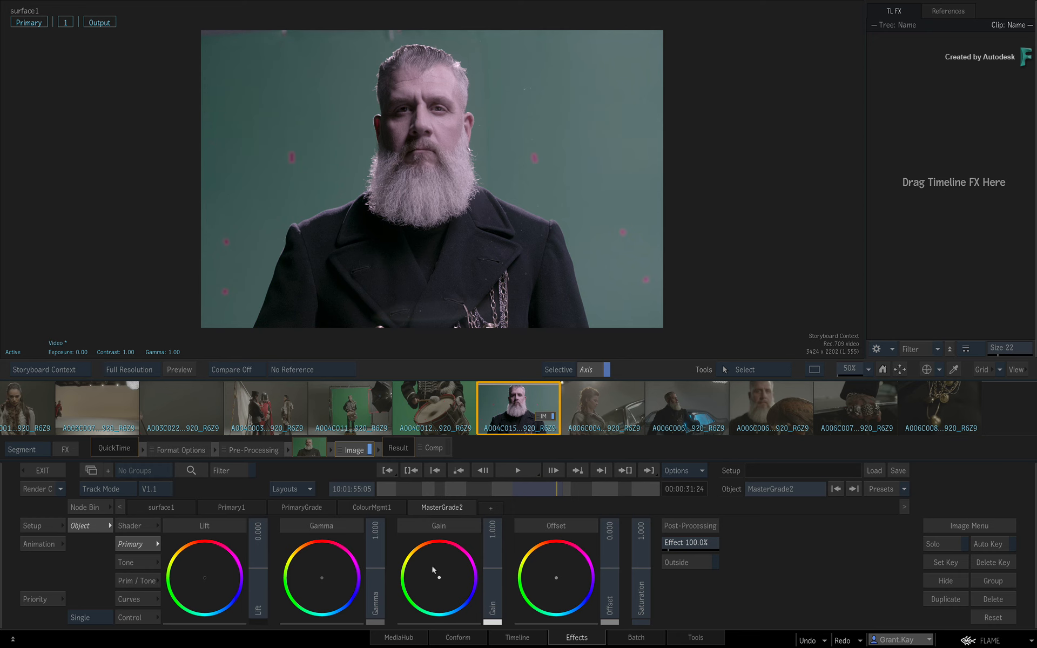
drag(378, 571, 313, 581)
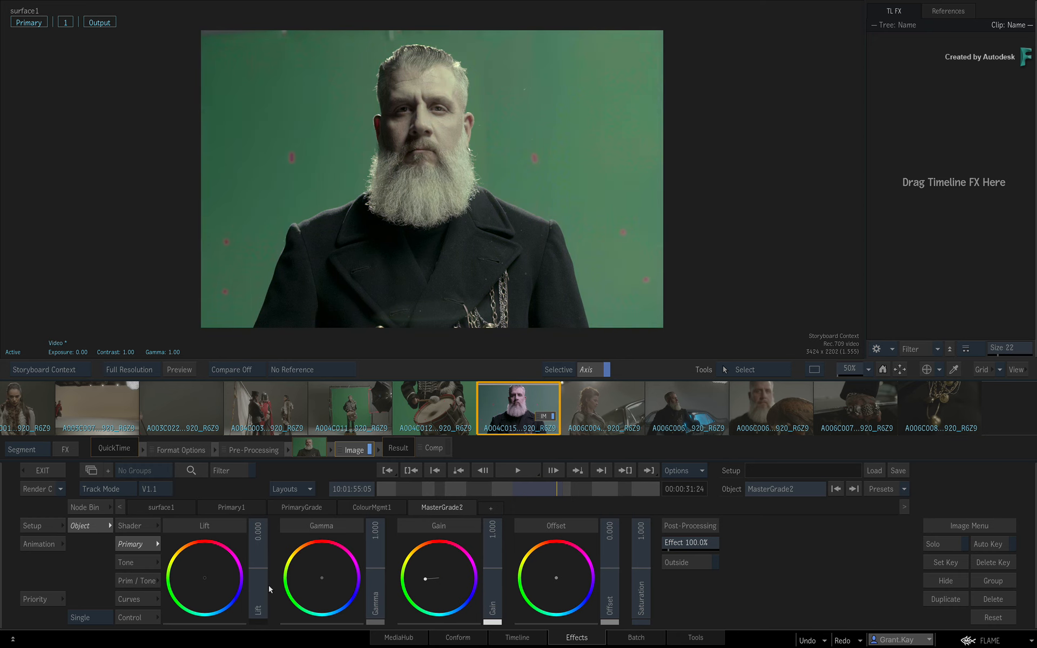
Set the working space of the ColourMgmt shader to Log film scan (ADX10).
click(350, 508)
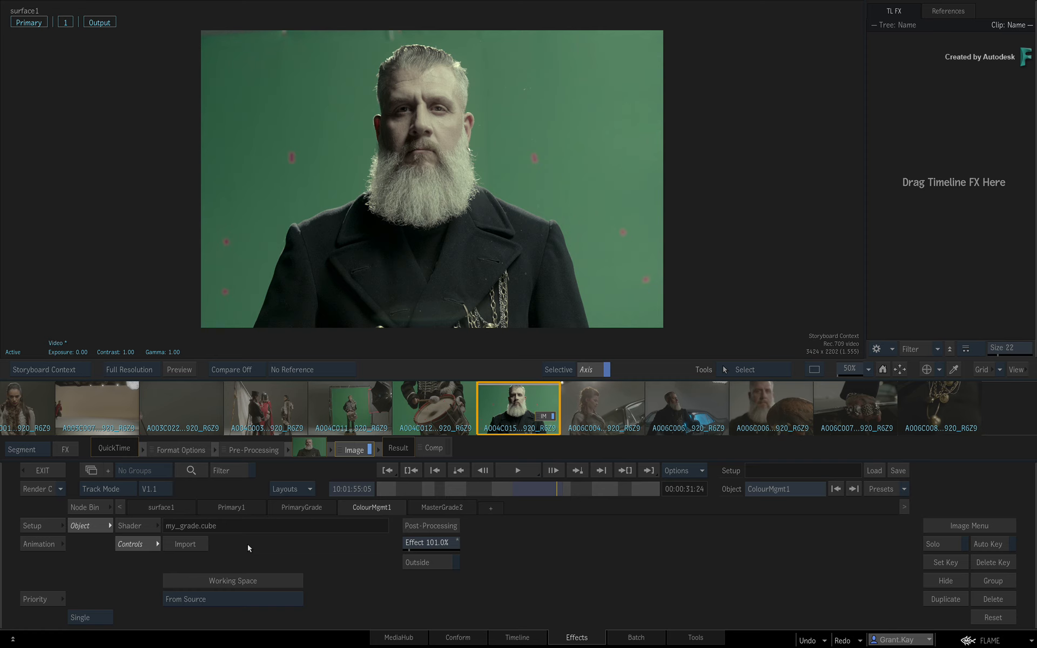
click(293, 601)
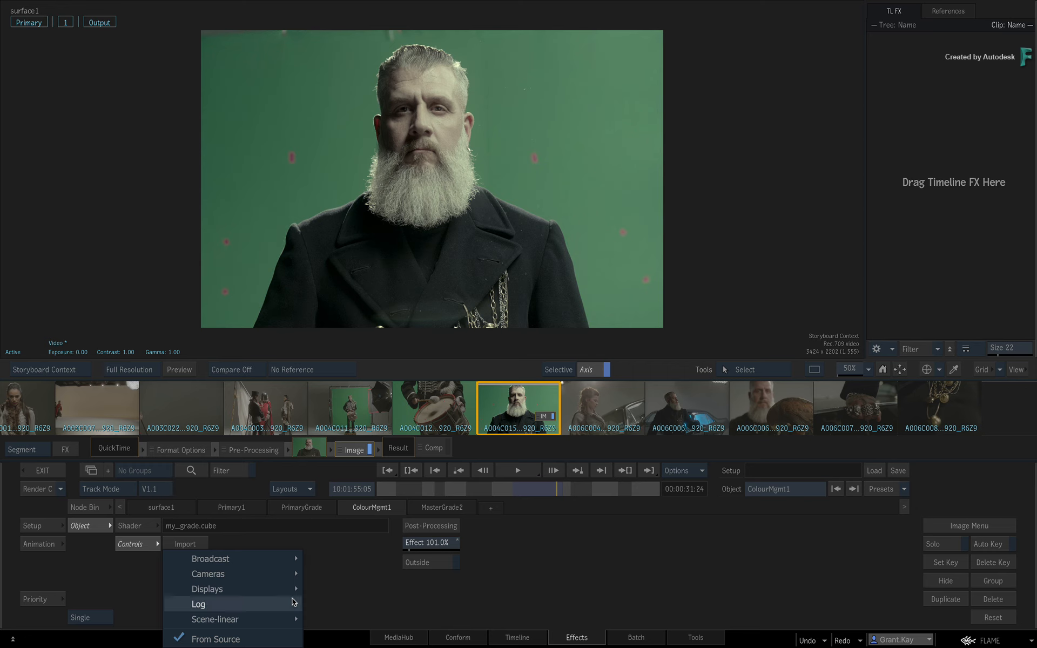
click(264, 639)
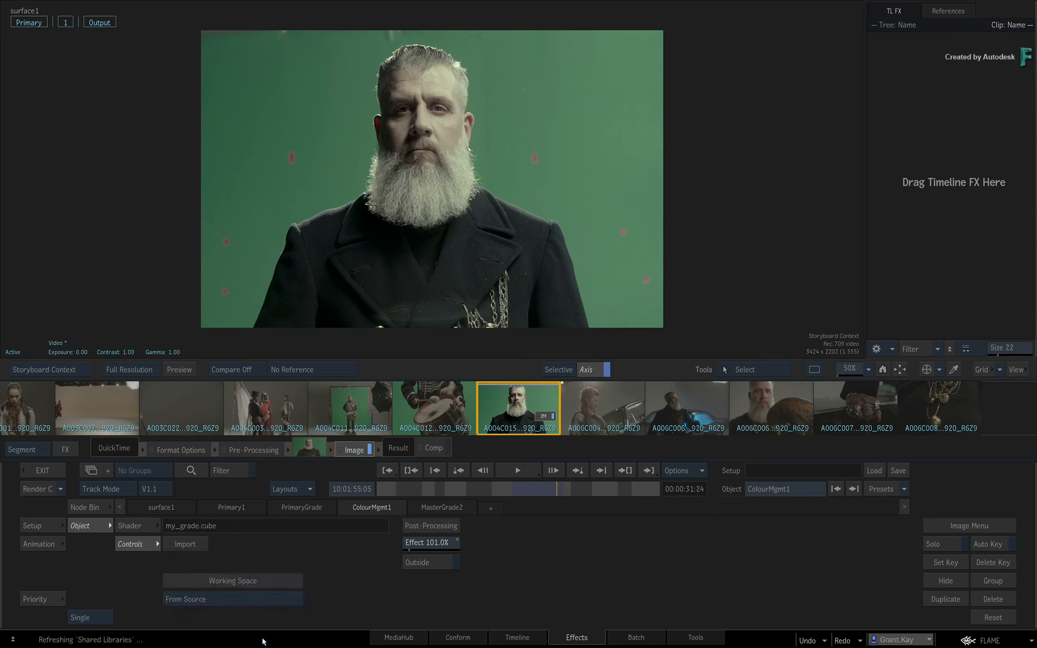
click(258, 598)
mouse_move(258, 605)
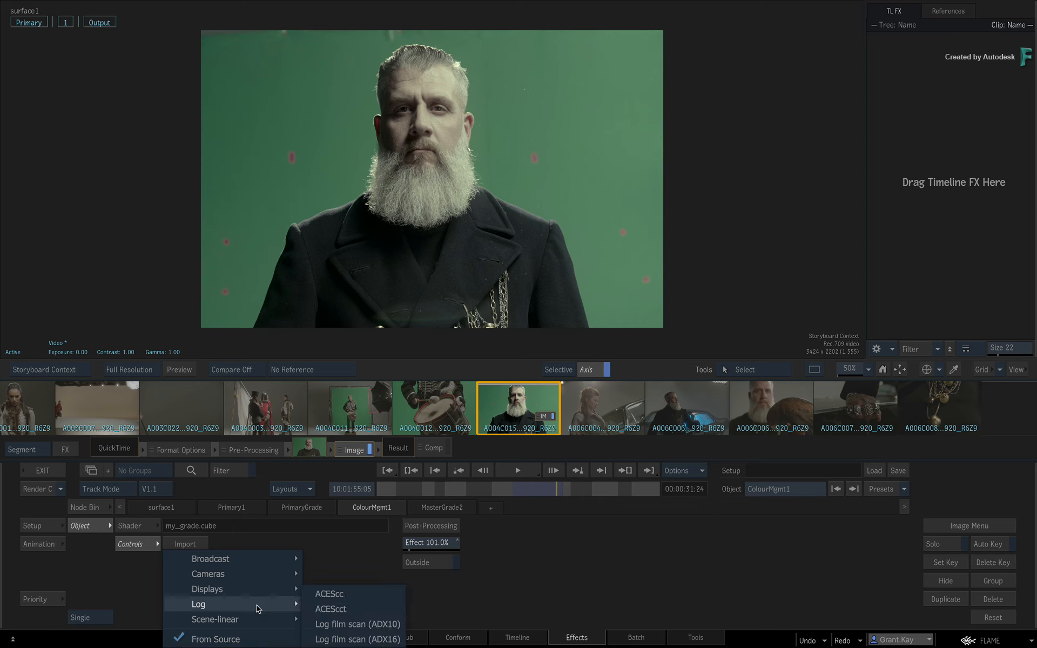
click(370, 624)
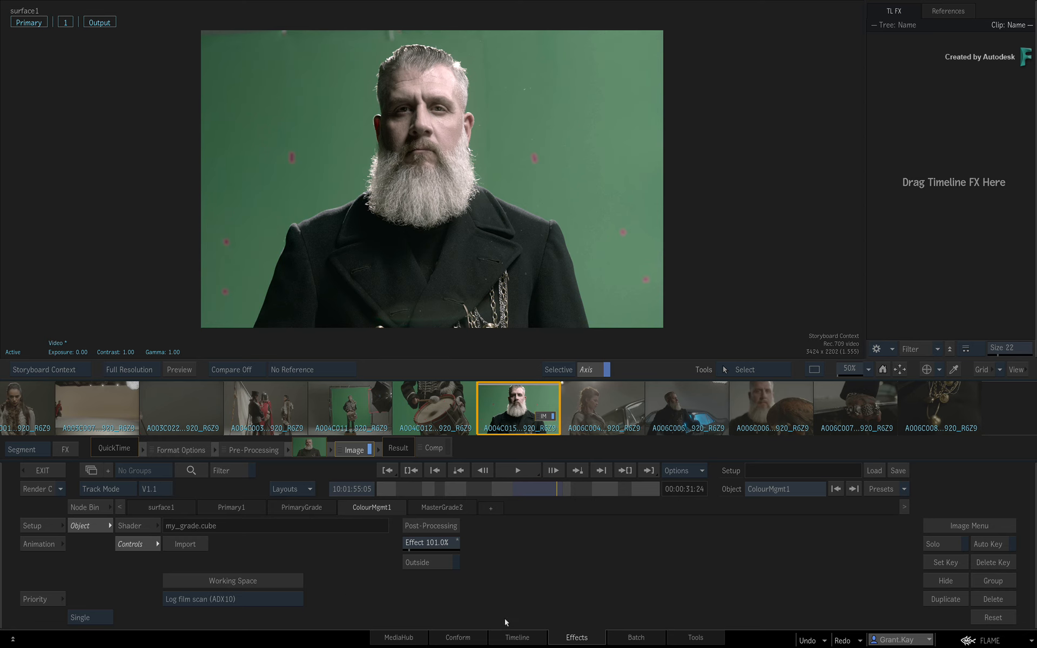
Review the graded segment in the timeline and return to the Effects environment for the A002C001 segment of the woman in fur.
click(506, 636)
alt+click(607, 495)
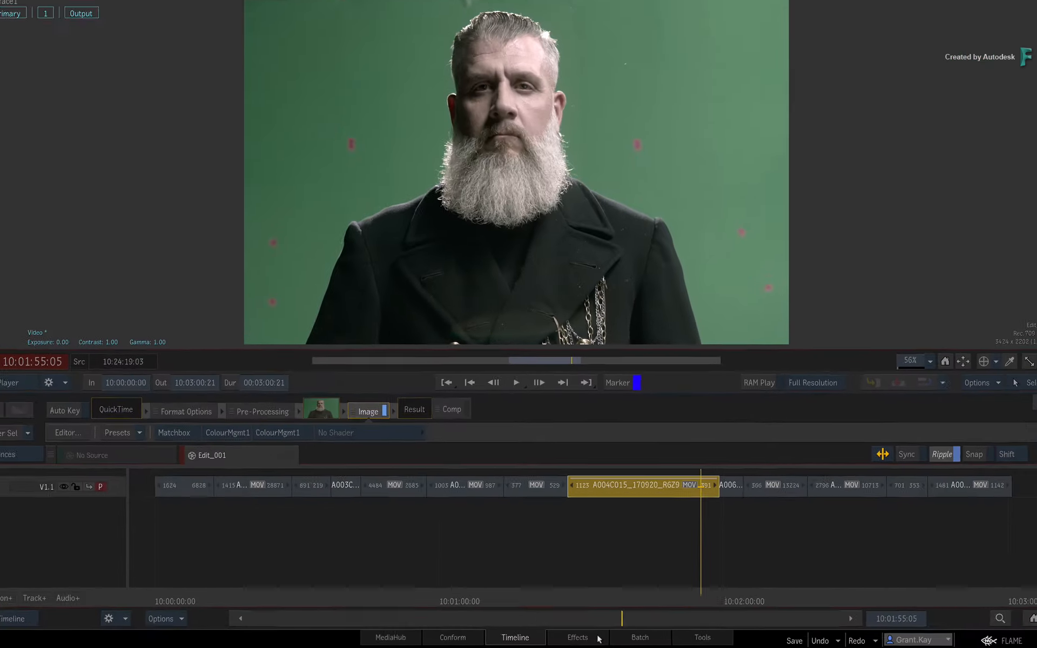
click(598, 638)
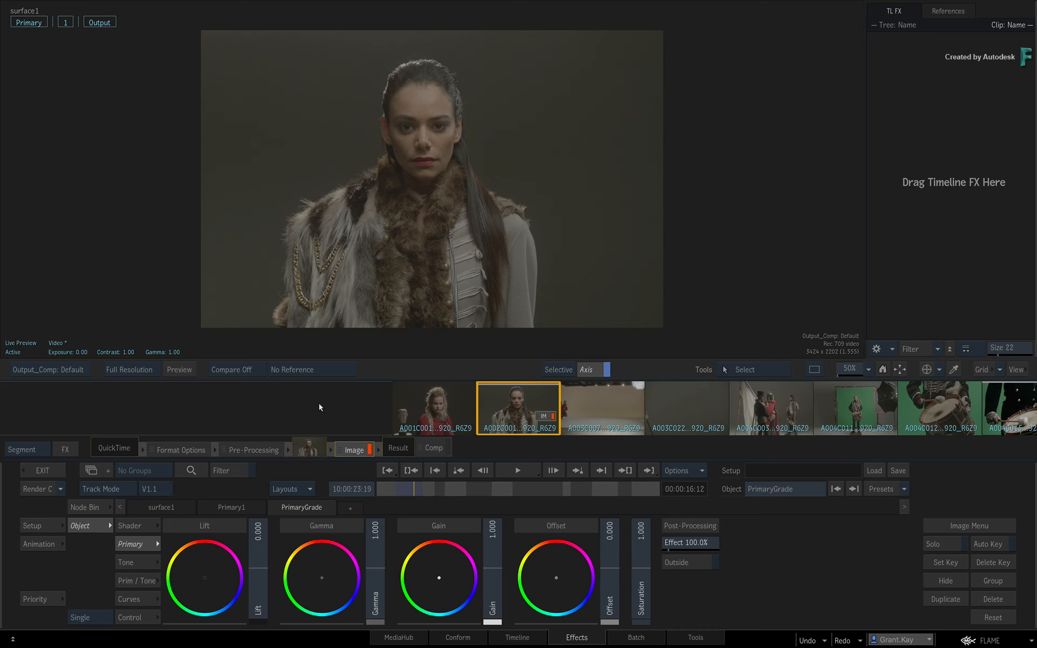
Set selective 1 to a Semantic keyer with Human Body analysis, activate it and display its matte overlay.
click(65, 24)
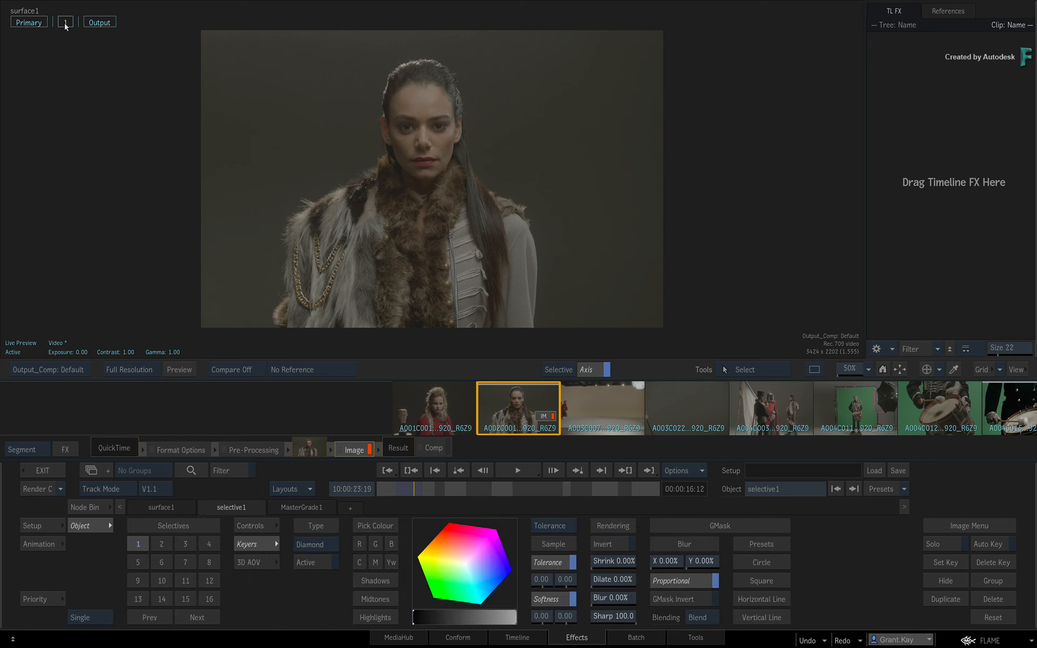
click(309, 550)
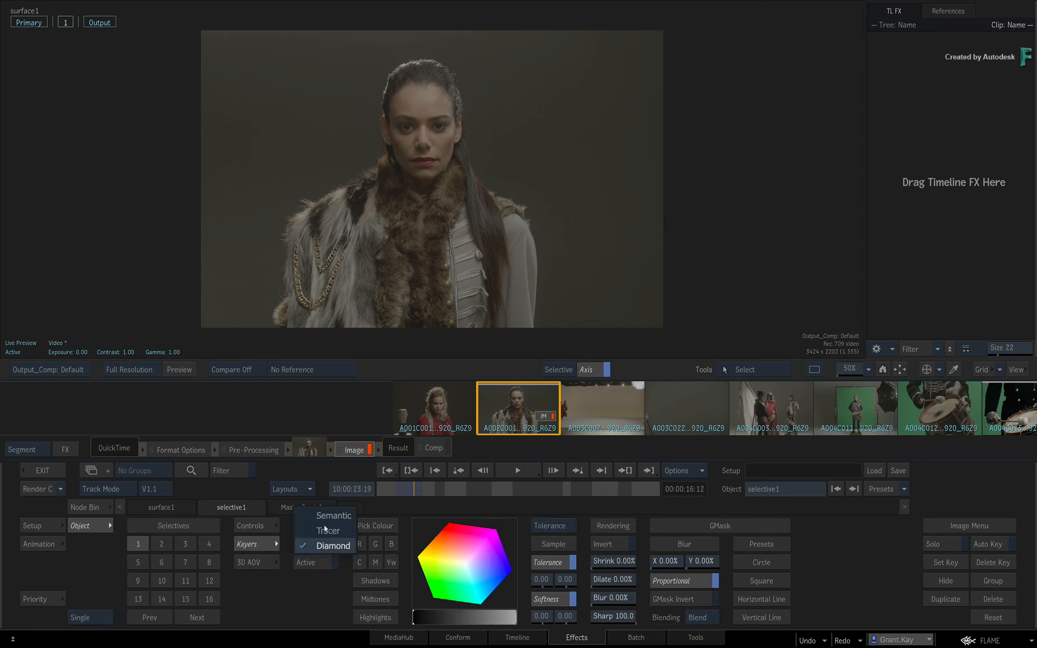
click(330, 520)
click(390, 545)
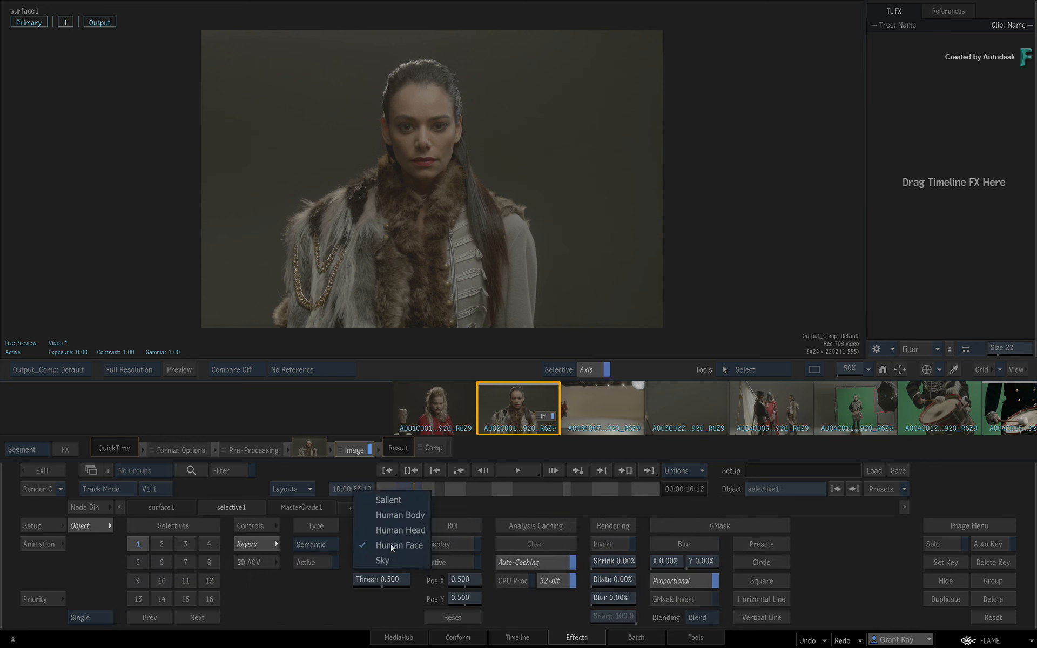
click(397, 517)
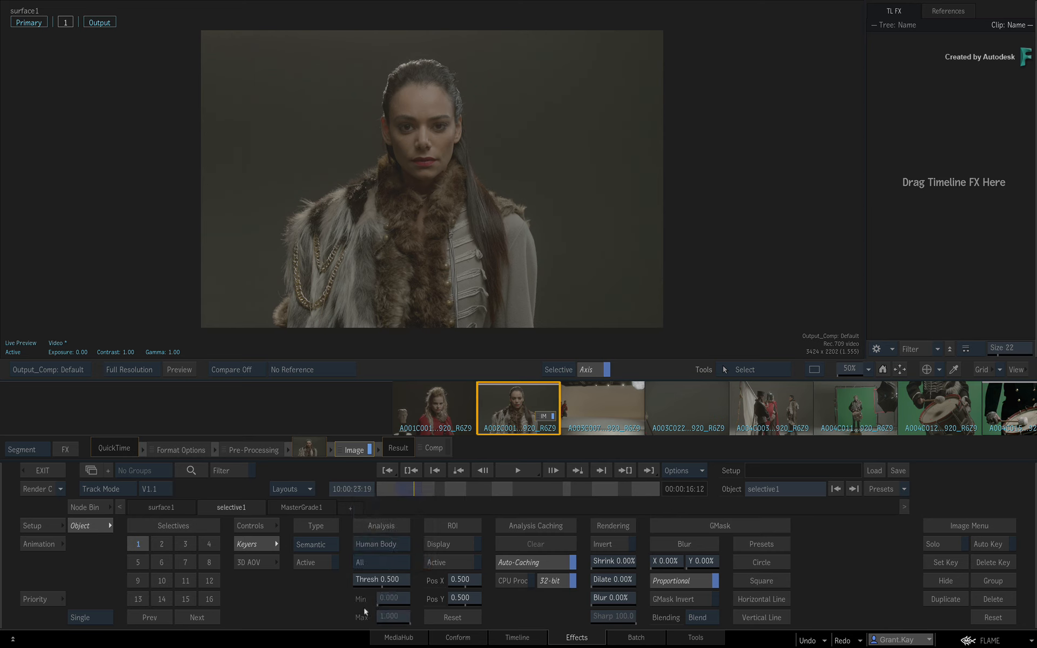
click(313, 563)
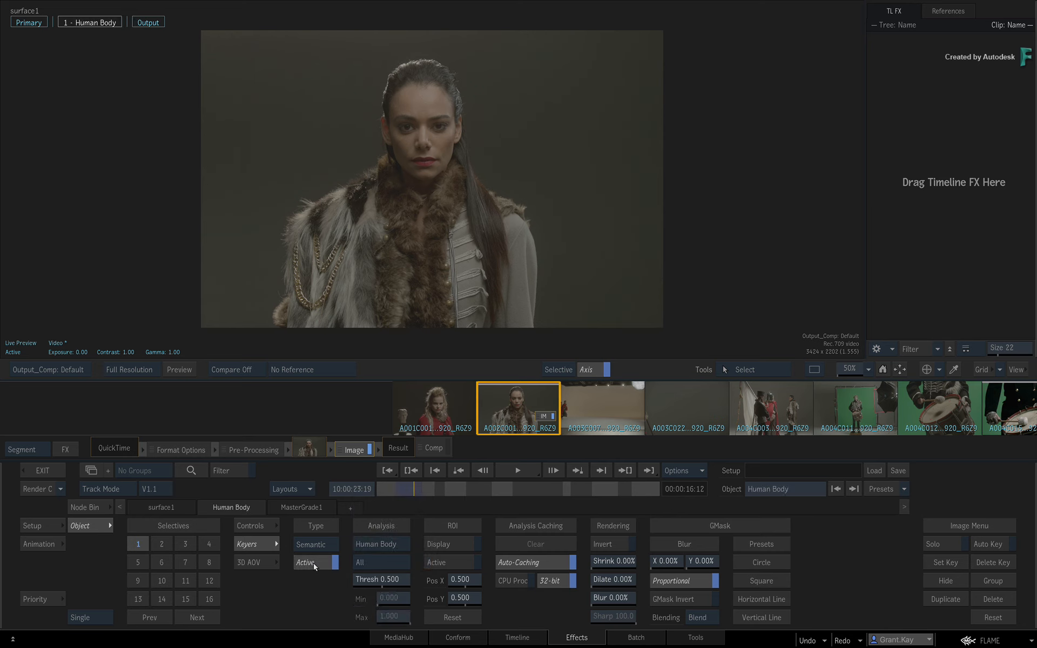
key(F9)
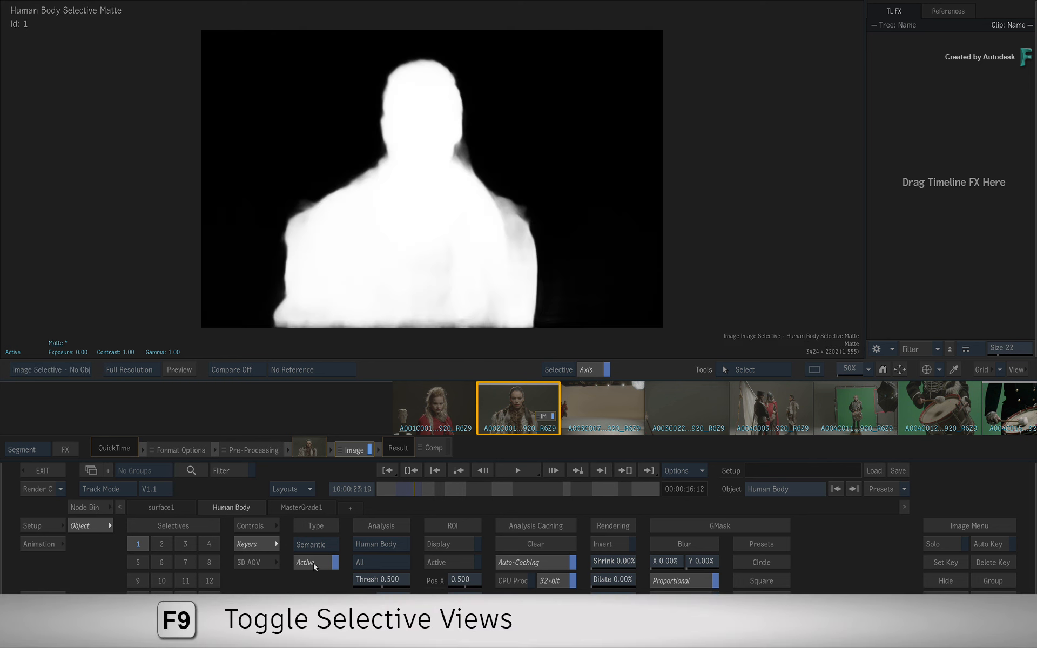
key(F9)
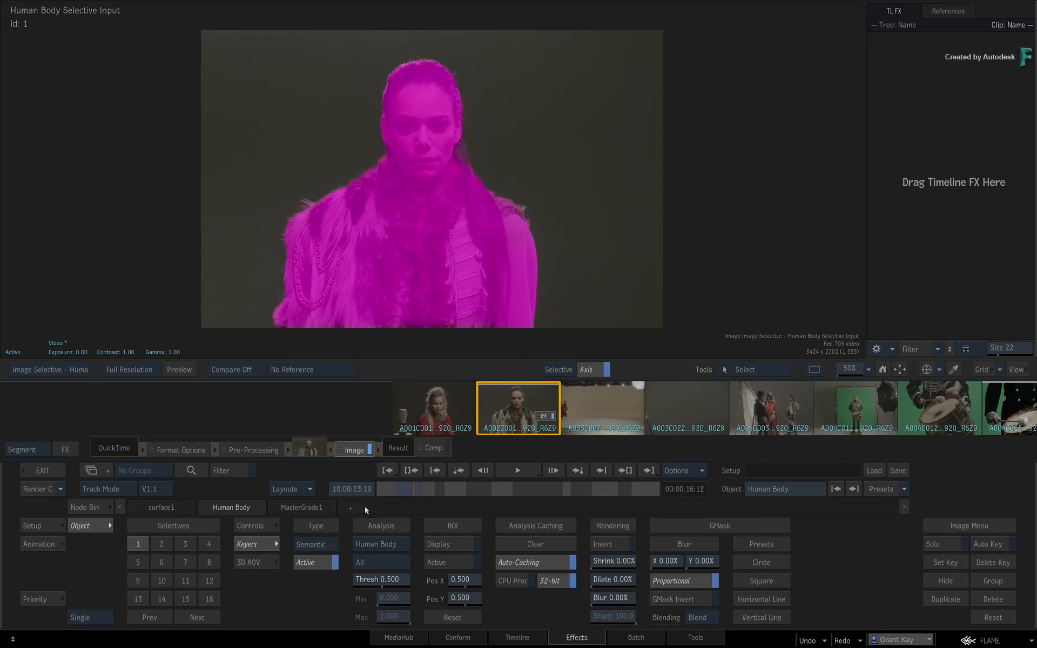
Replace the Human Body selective's MasterGrade shader with a ColourMgmt shader.
click(311, 507)
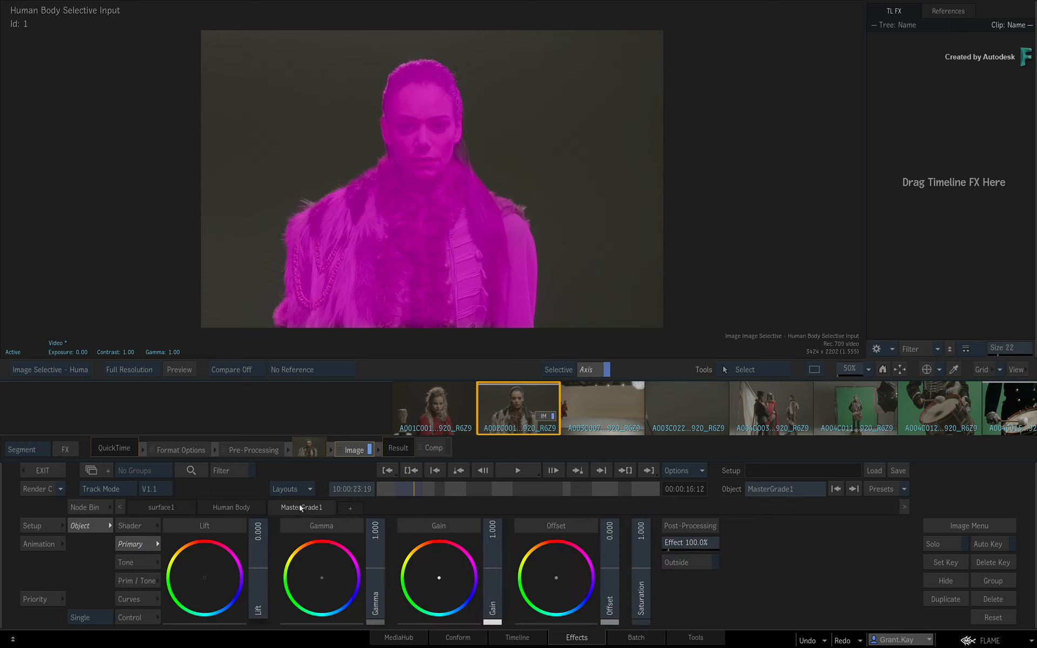
click(136, 527)
click(201, 563)
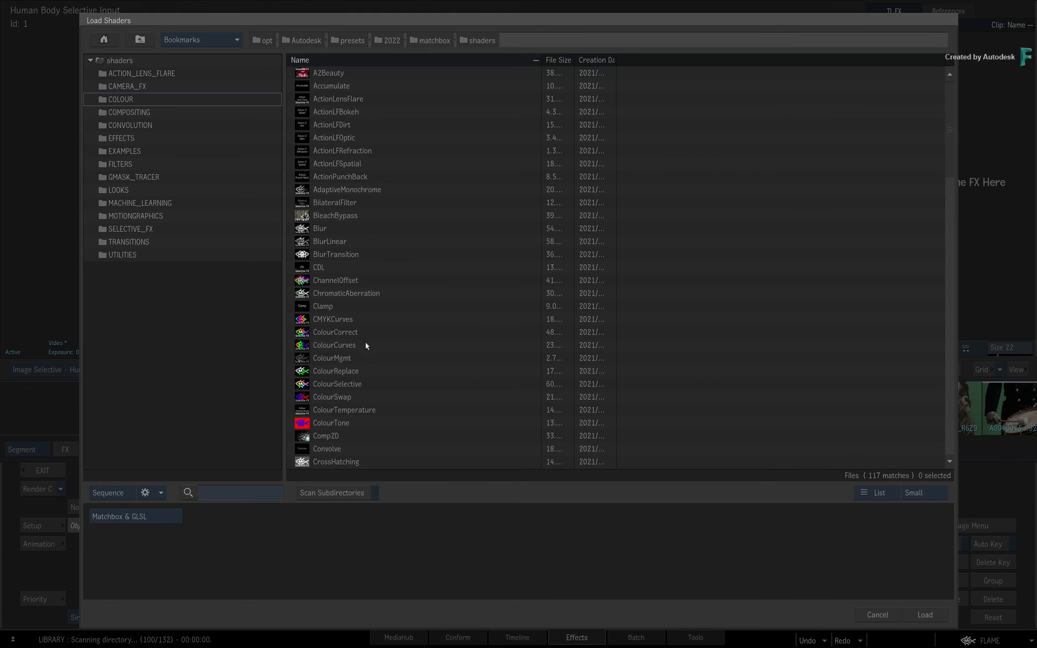
double_click(368, 356)
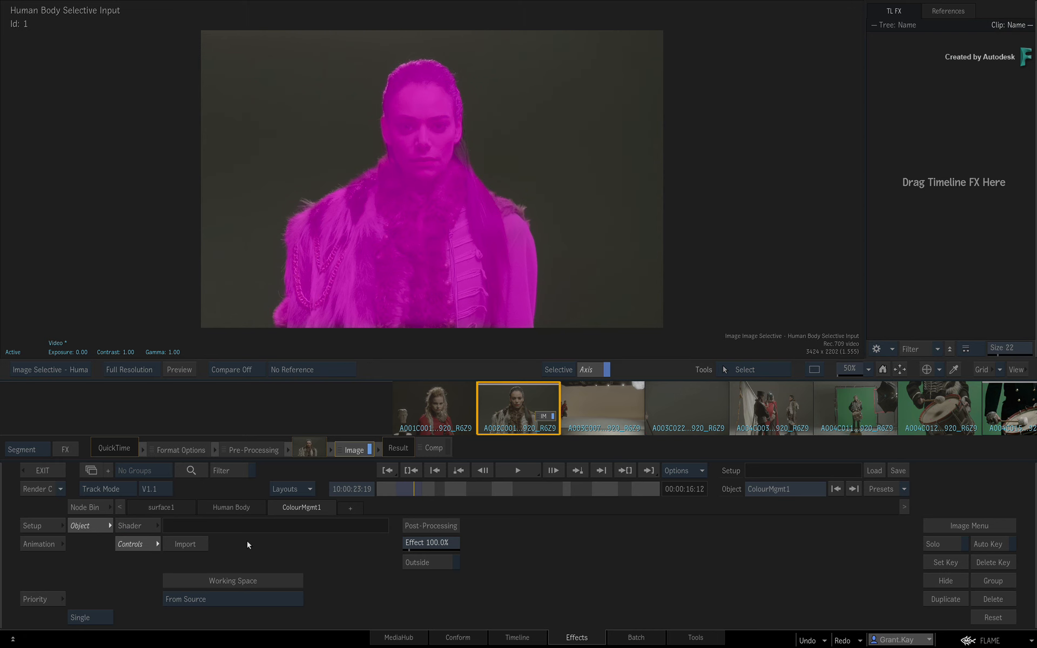
Show the result and import my_grade.cube from /Volumes/Media_Storage into the selective's ColourMgmt shader, checking it at an earlier frame.
key(F4)
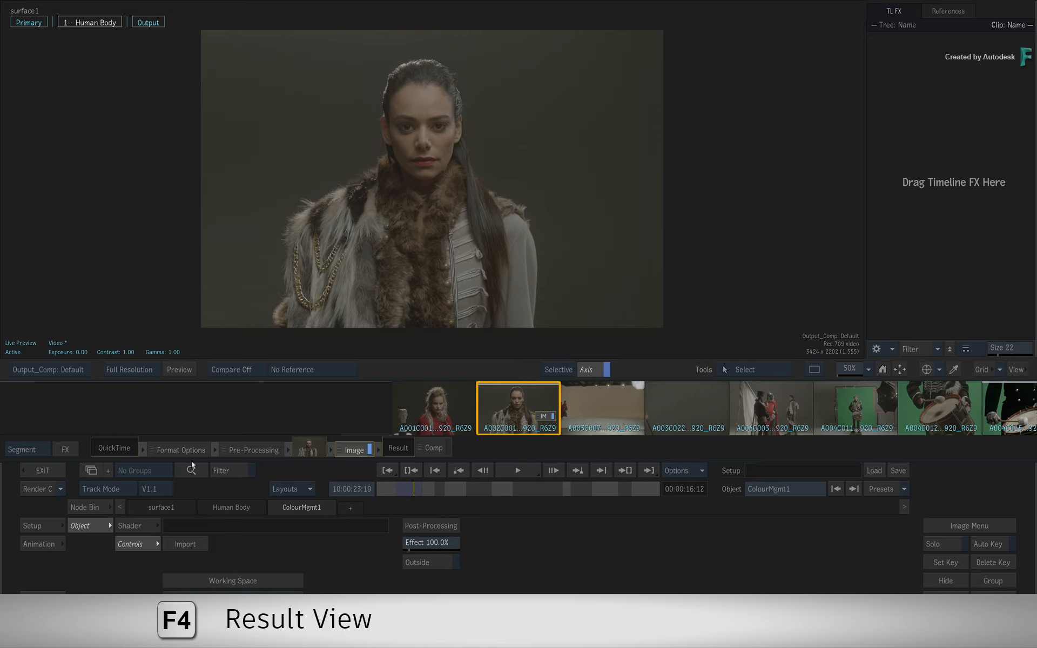
click(183, 542)
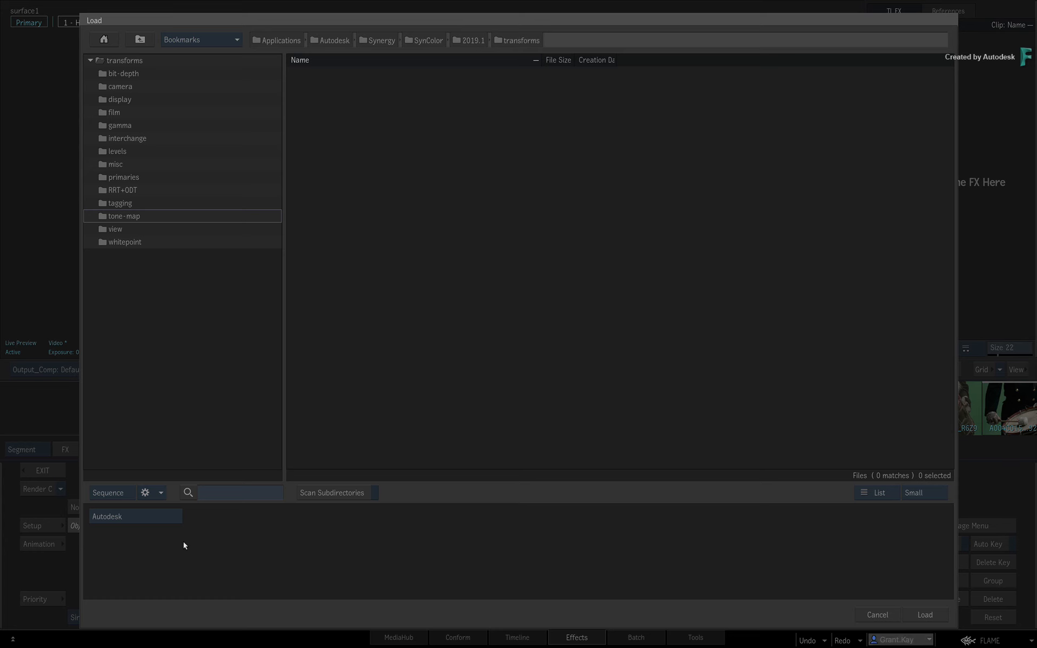
click(216, 38)
mouse_move(221, 90)
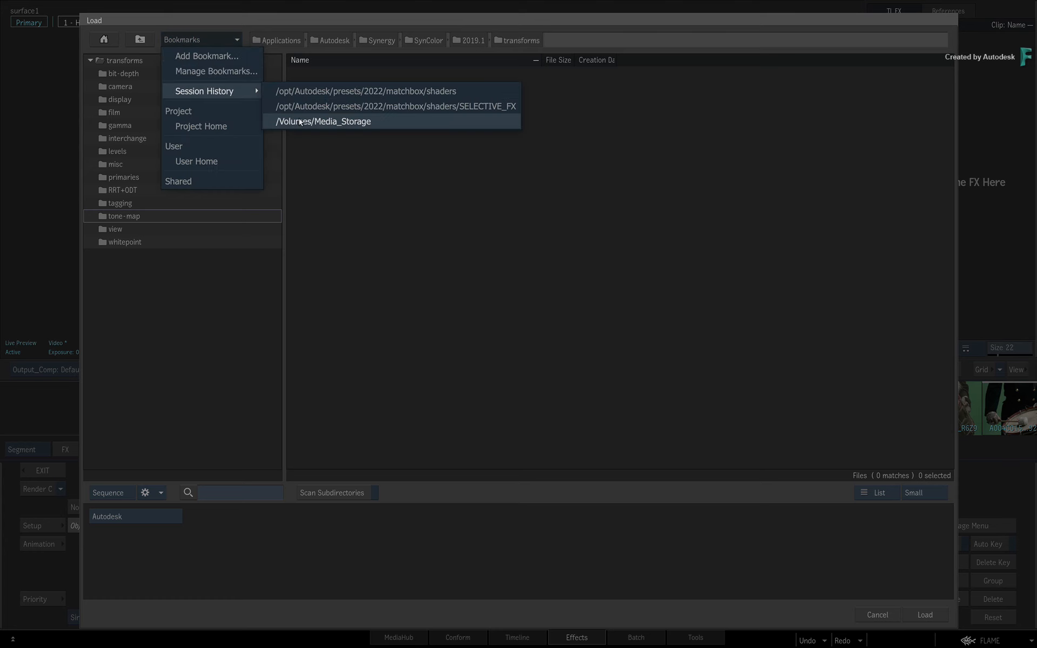
click(299, 123)
double_click(322, 74)
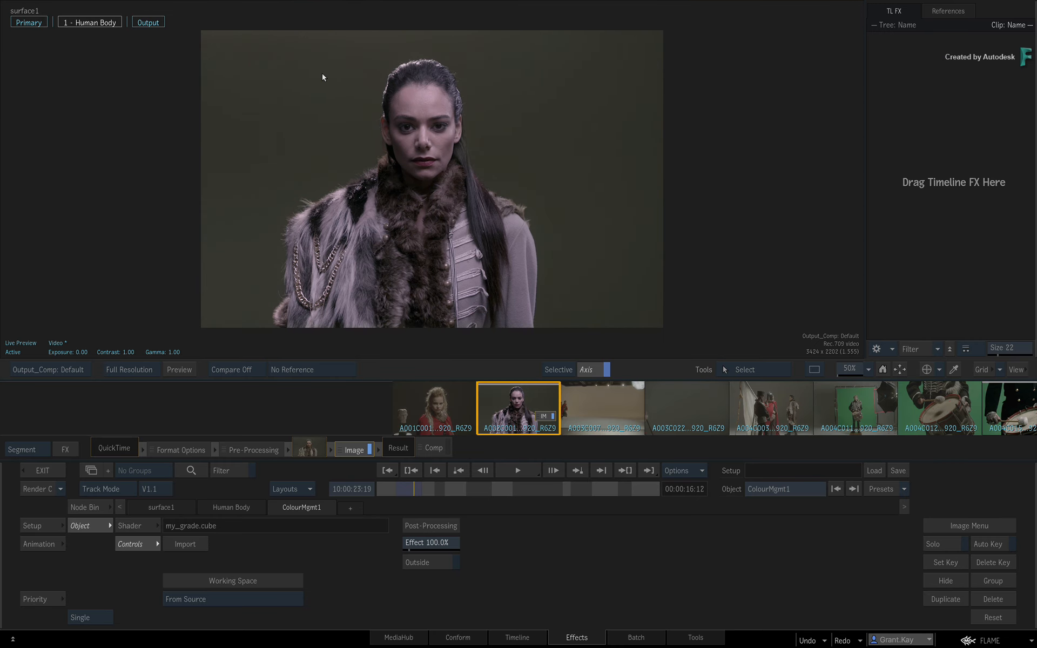
drag(416, 491, 407, 489)
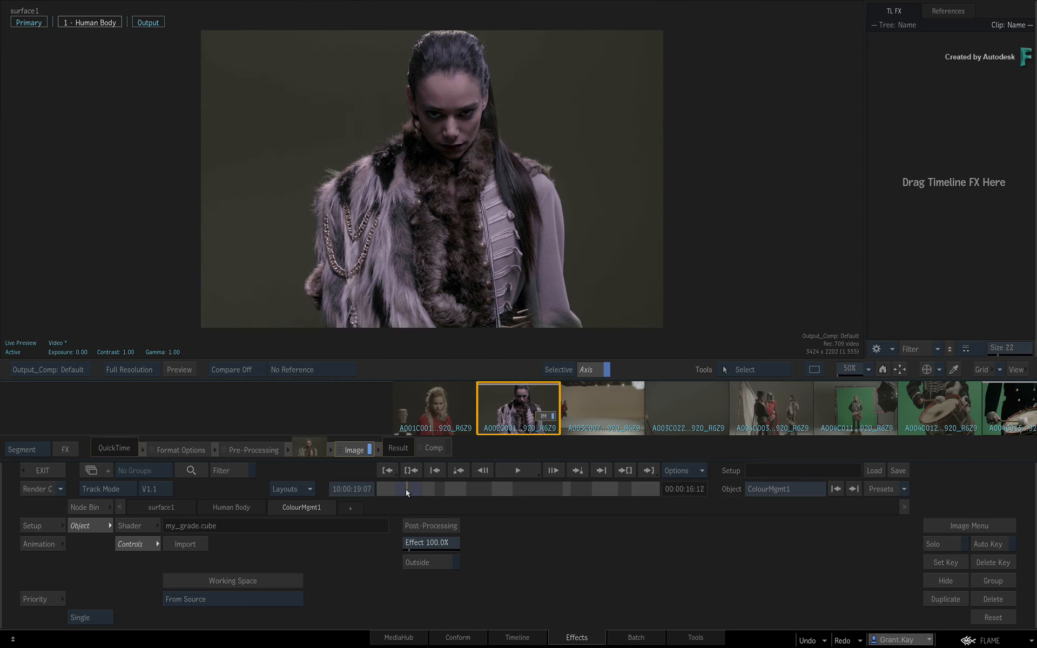
Add a MasterGrade shader from SELECTIVE_FX after the ColourMgmt shader in the Human Body selective.
click(354, 508)
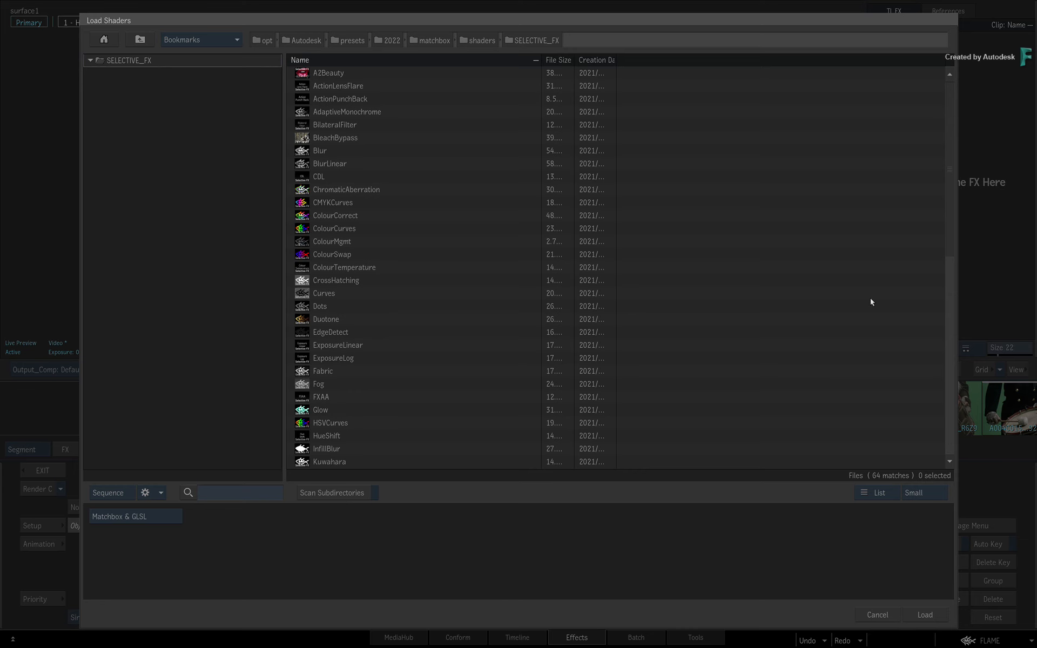
drag(949, 176, 954, 340)
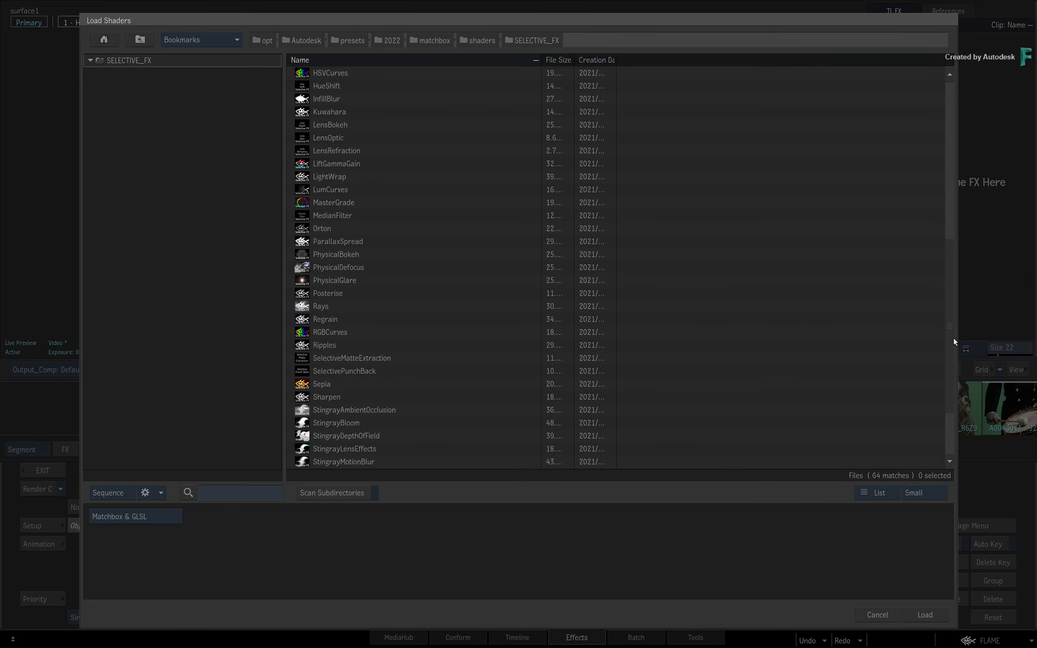
double_click(334, 202)
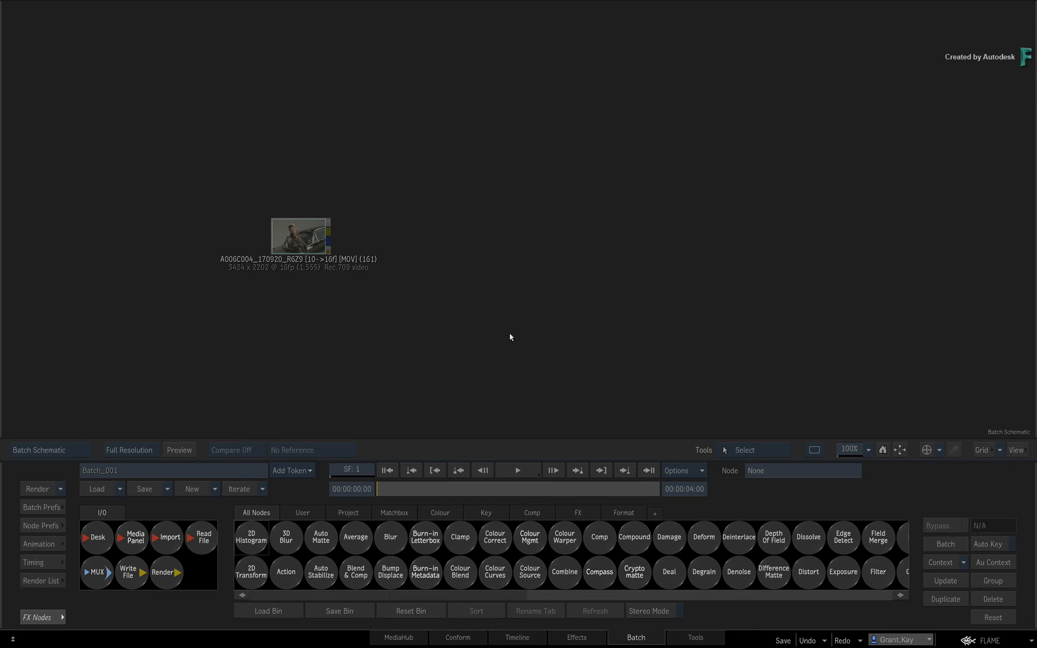
Add an Image node in Batch, connect the A006C004 clip to its front input and open the node for editing.
key(i)
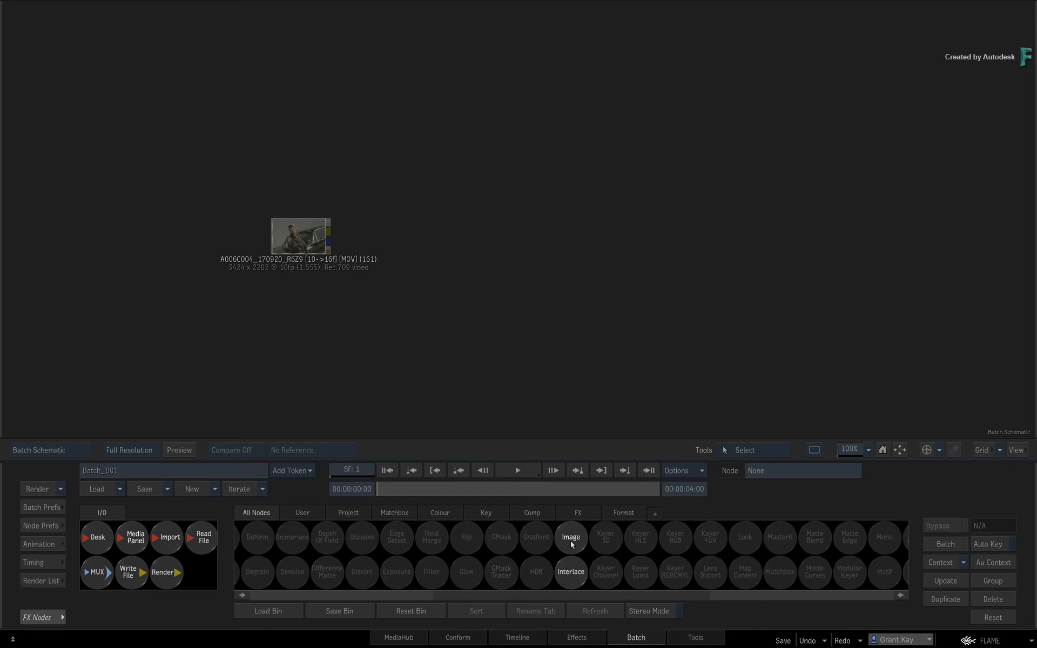
drag(572, 545, 443, 244)
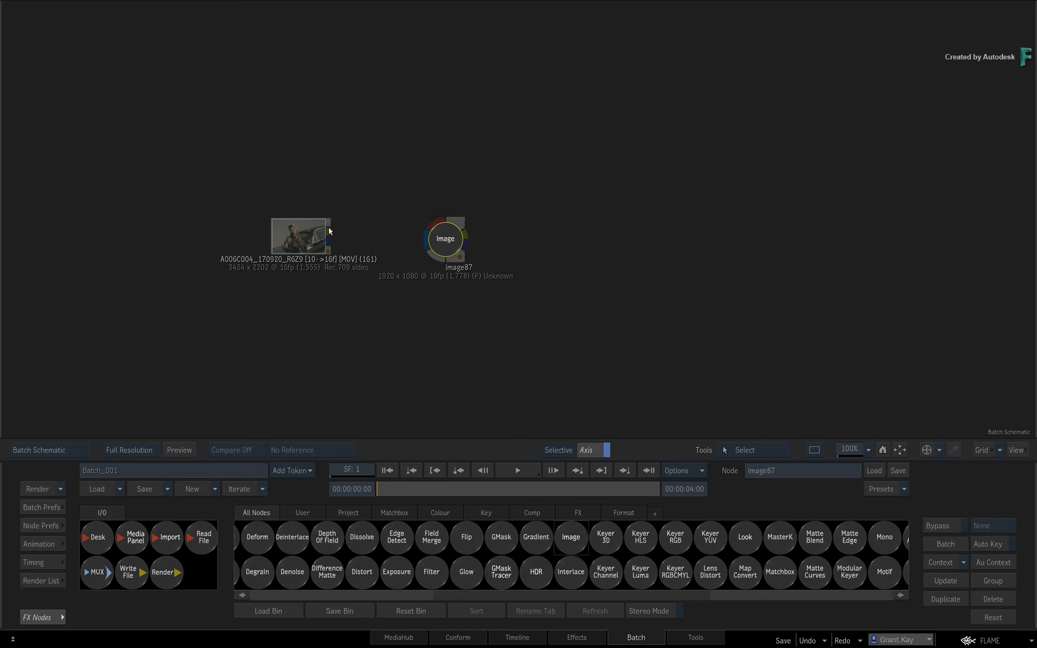
drag(328, 232, 484, 234)
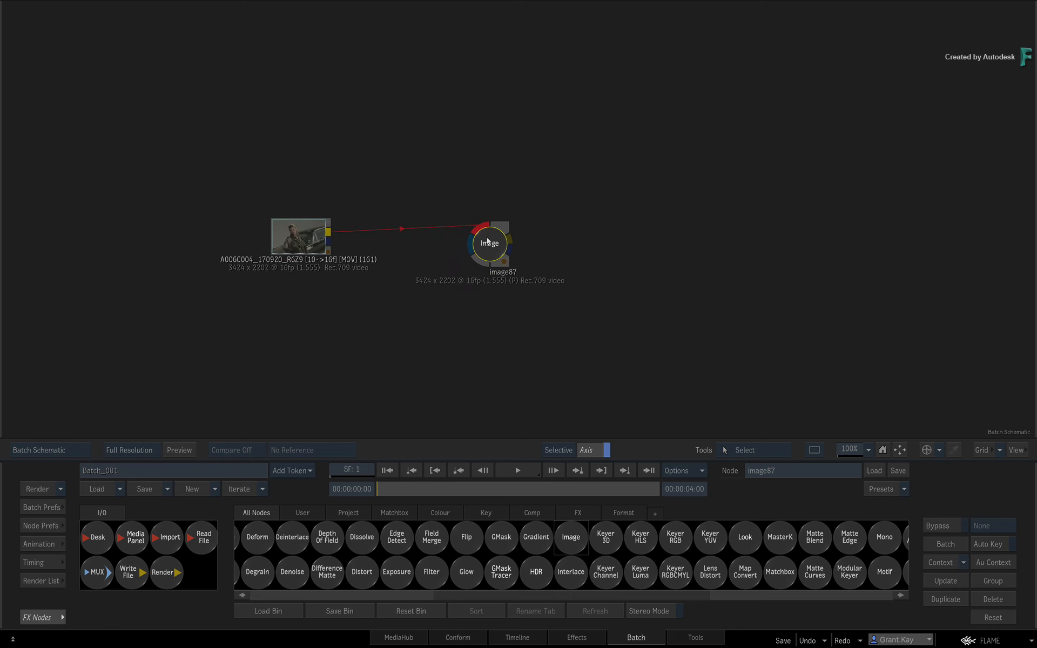
double_click(491, 244)
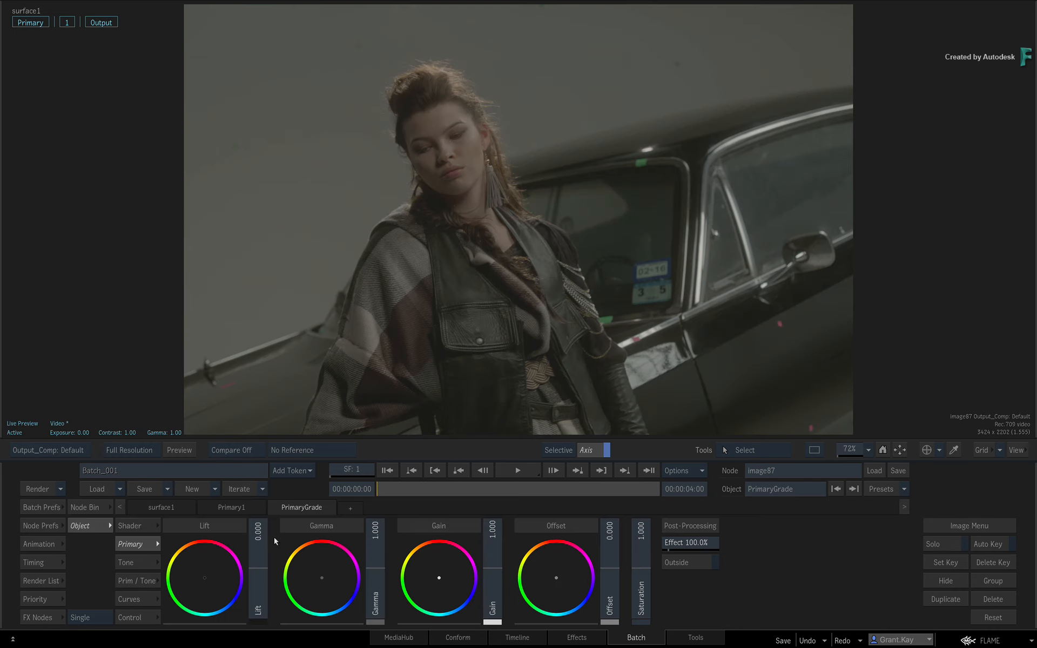
Add a ColourMgmt shader after PrimaryGrade, import my_grade.cube from /Volumes/Media_Storage into it, and return to the batch schematic.
click(351, 509)
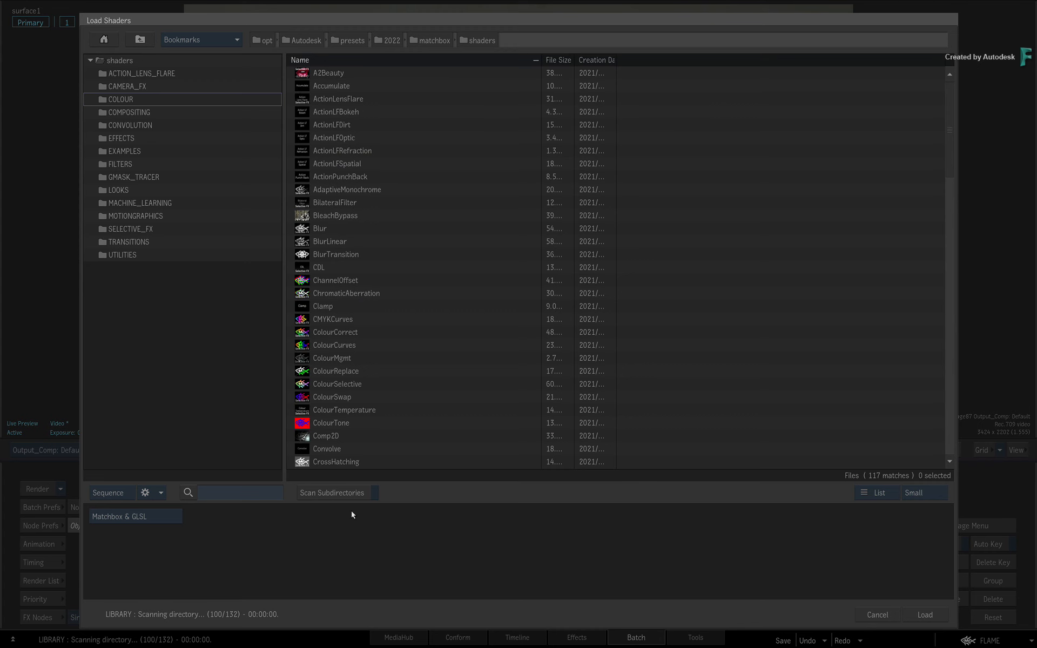
double_click(382, 357)
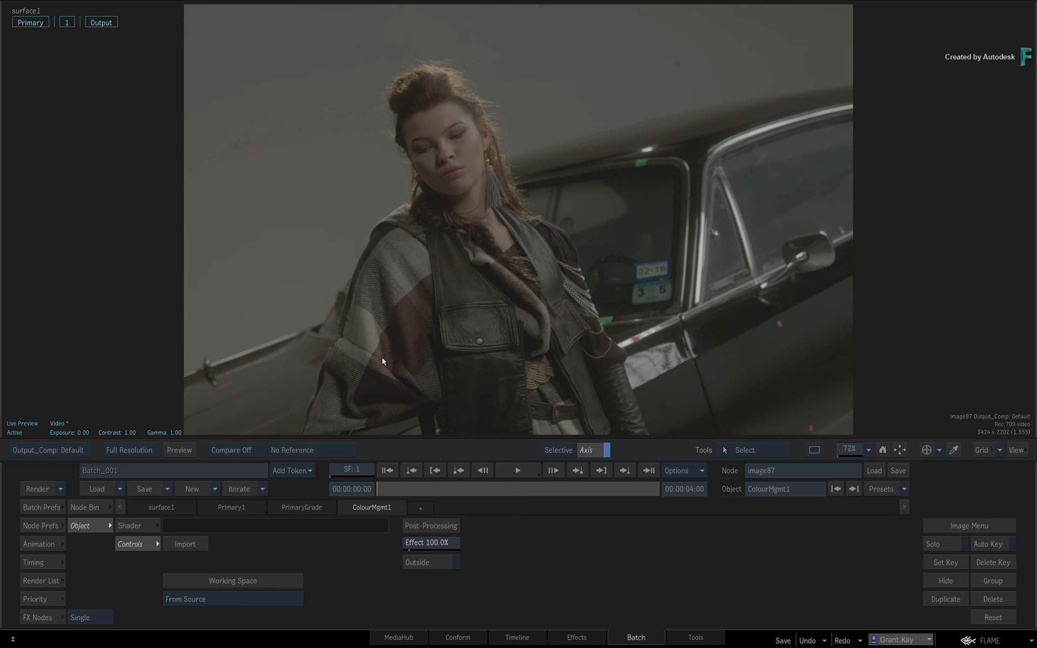
click(190, 543)
click(220, 43)
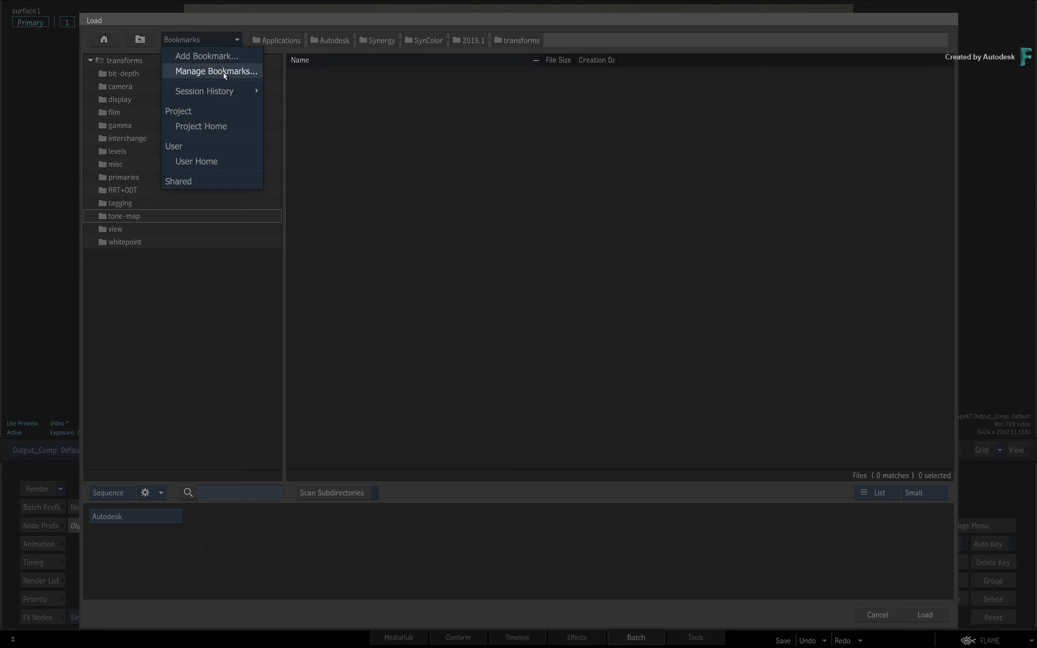
mouse_move(227, 91)
click(313, 108)
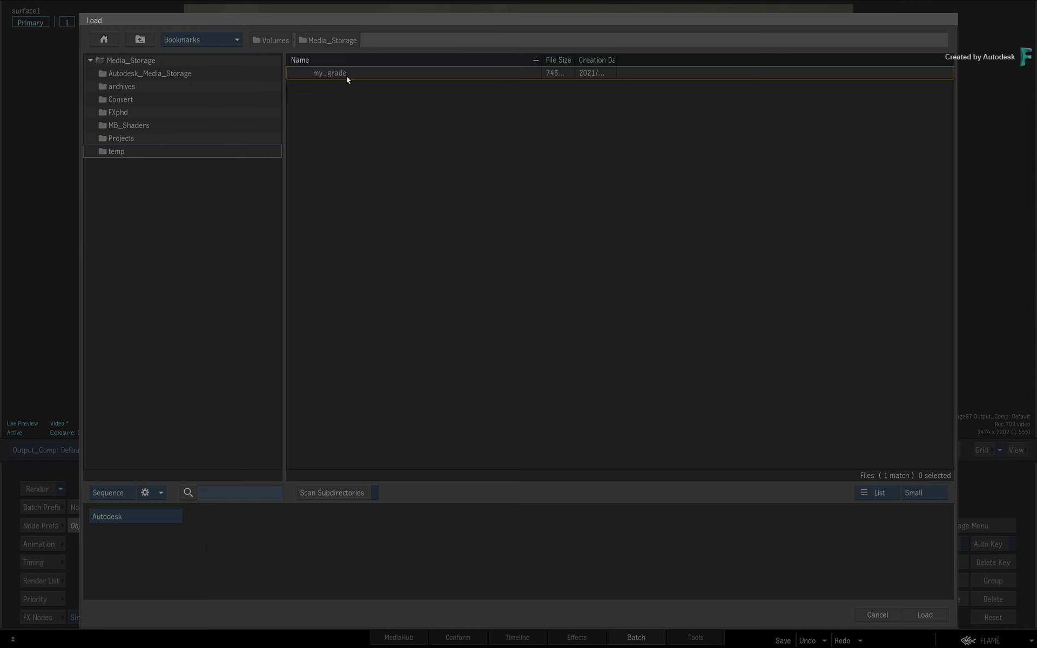
double_click(346, 76)
mouse_move(387, 491)
mouse_down()
mouse_move(482, 483)
mouse_move(374, 496)
mouse_up()
key(Escape)
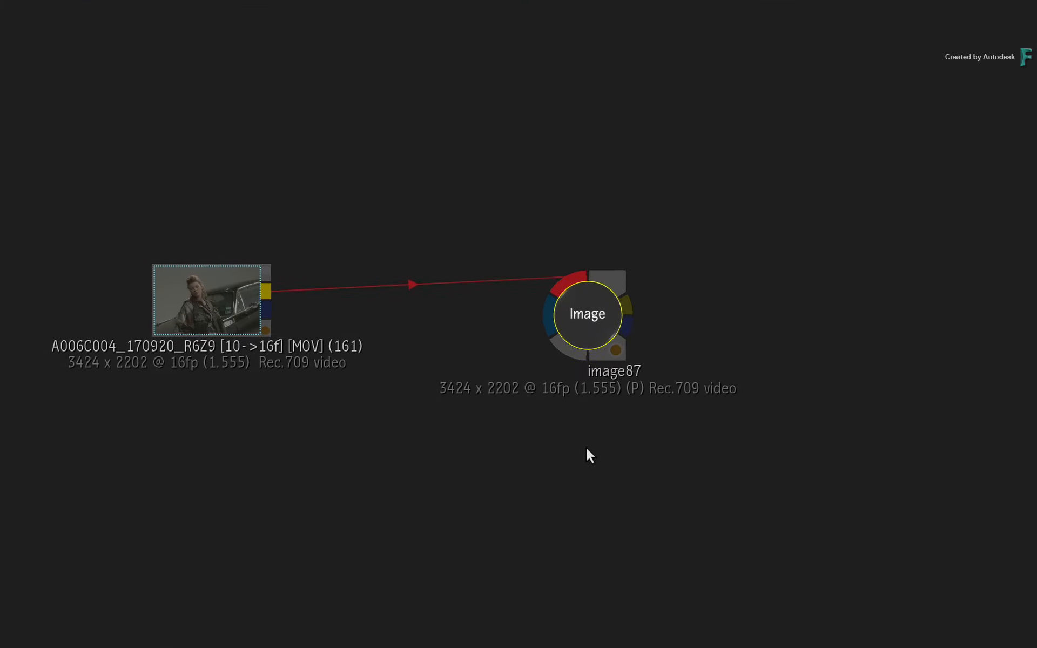
Place a Colour Mgmt node beneath the Image node in the batch schematic and switch to the Timeline environment.
drag(594, 324, 594, 315)
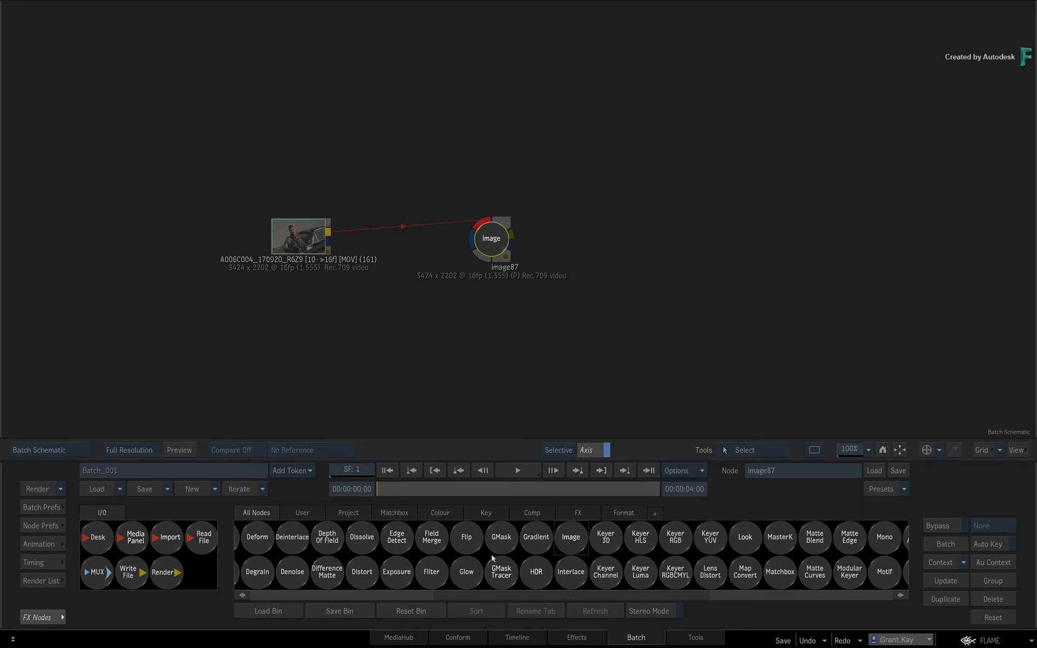
key(c)
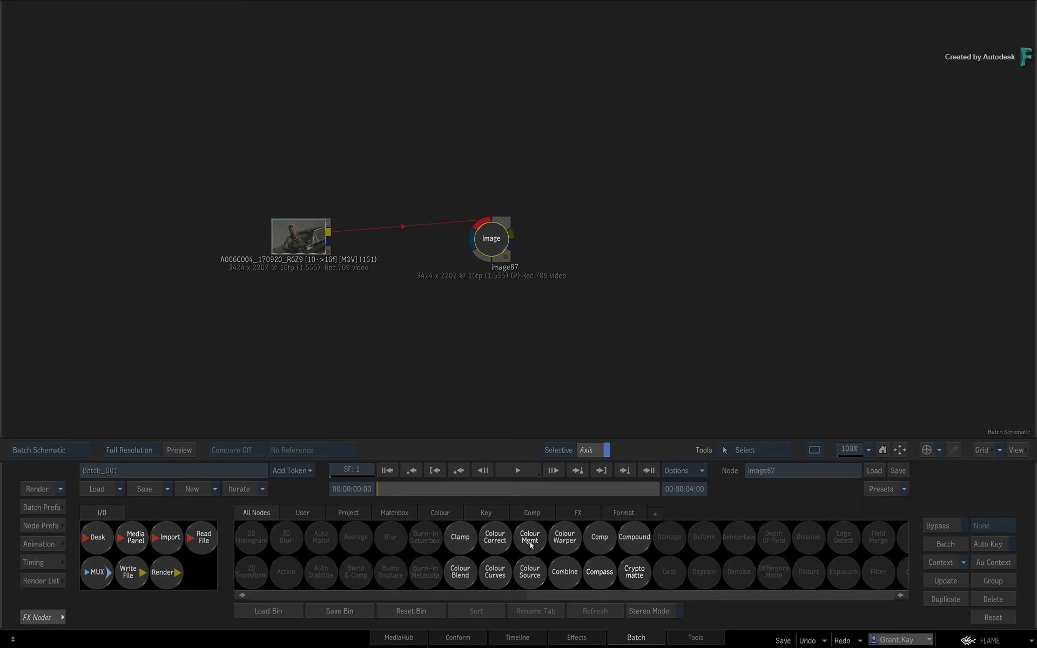
drag(530, 538, 493, 323)
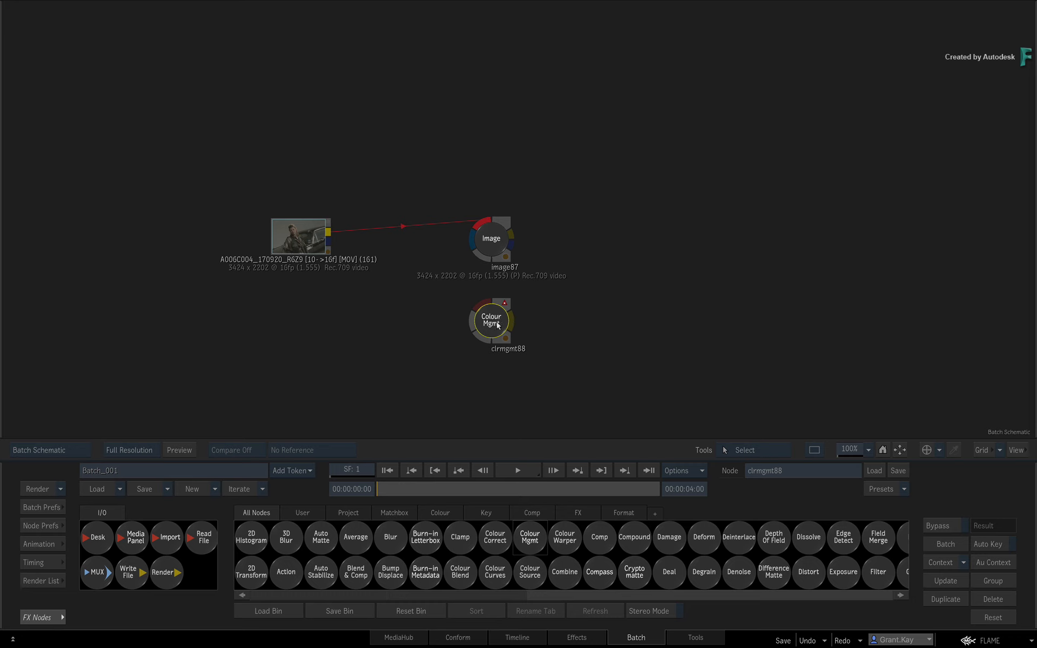
click(521, 640)
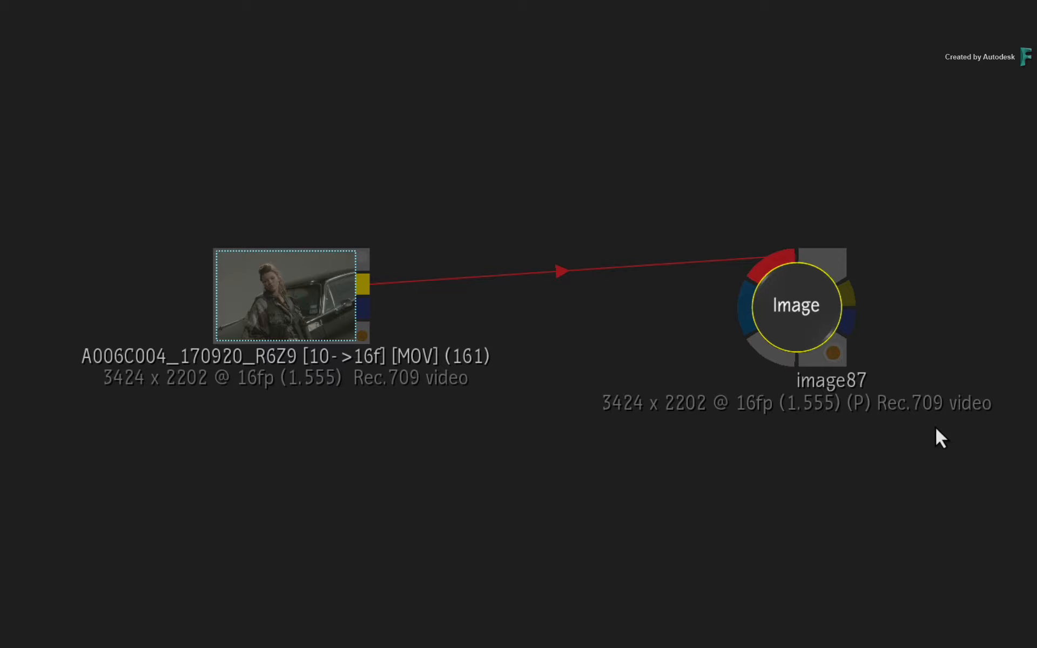
Show the Image node's result in Batch and set its ColourMgmt shader's working space to Log film scan (ADX10).
key(F4)
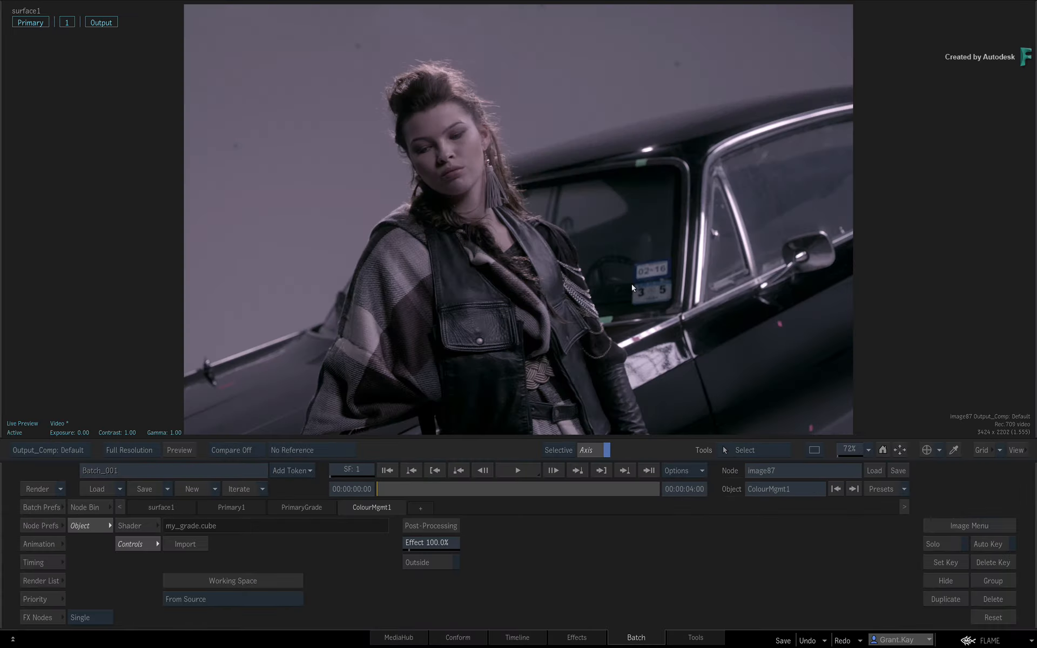
click(282, 602)
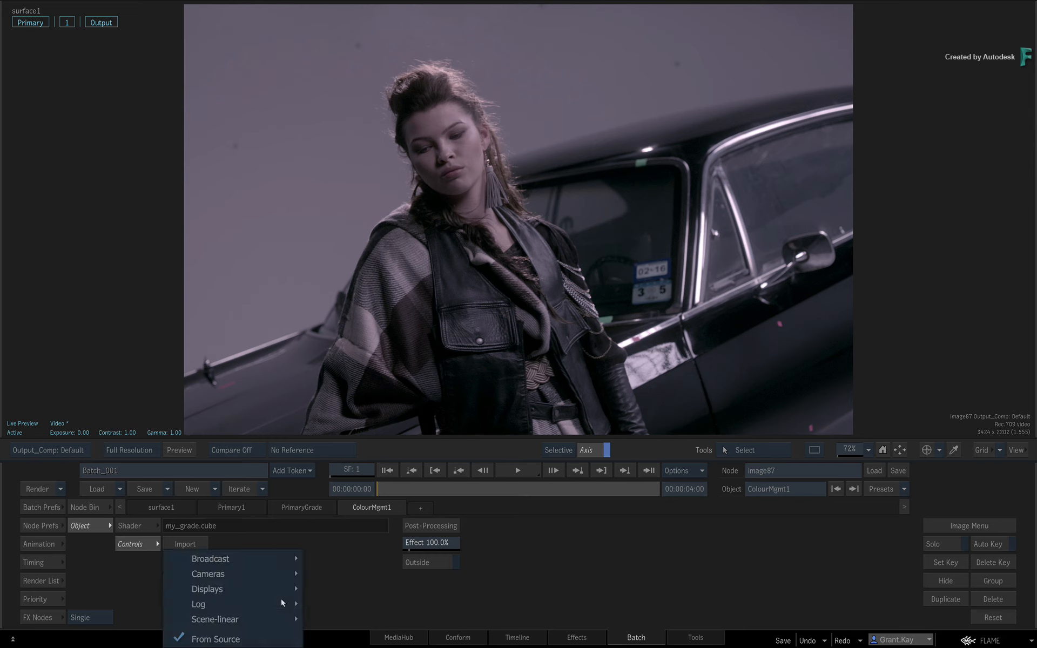
mouse_move(283, 604)
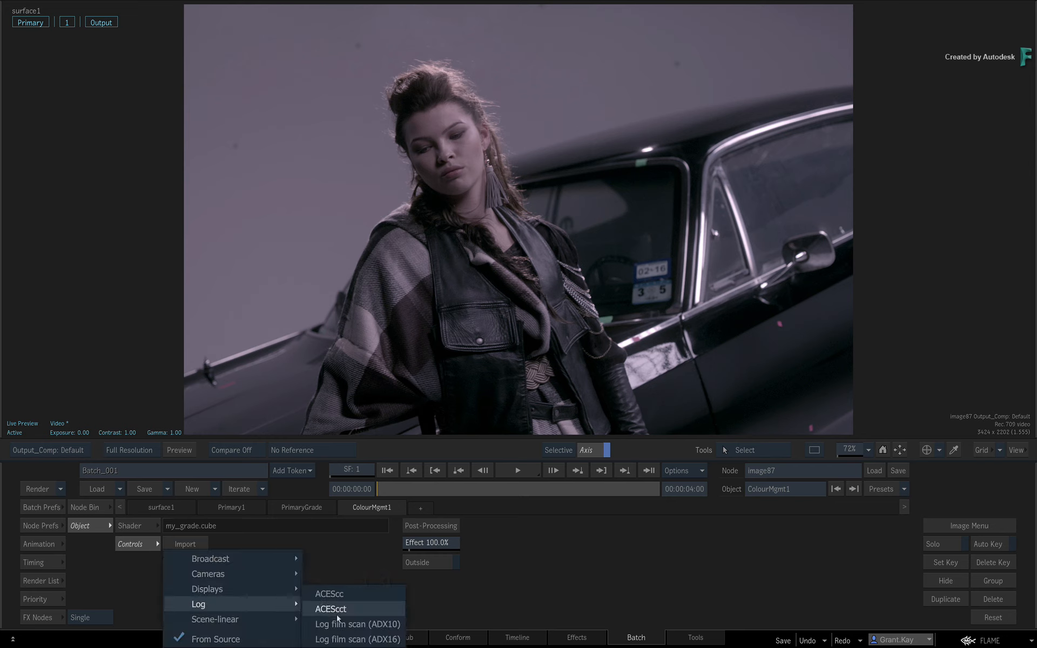
click(341, 624)
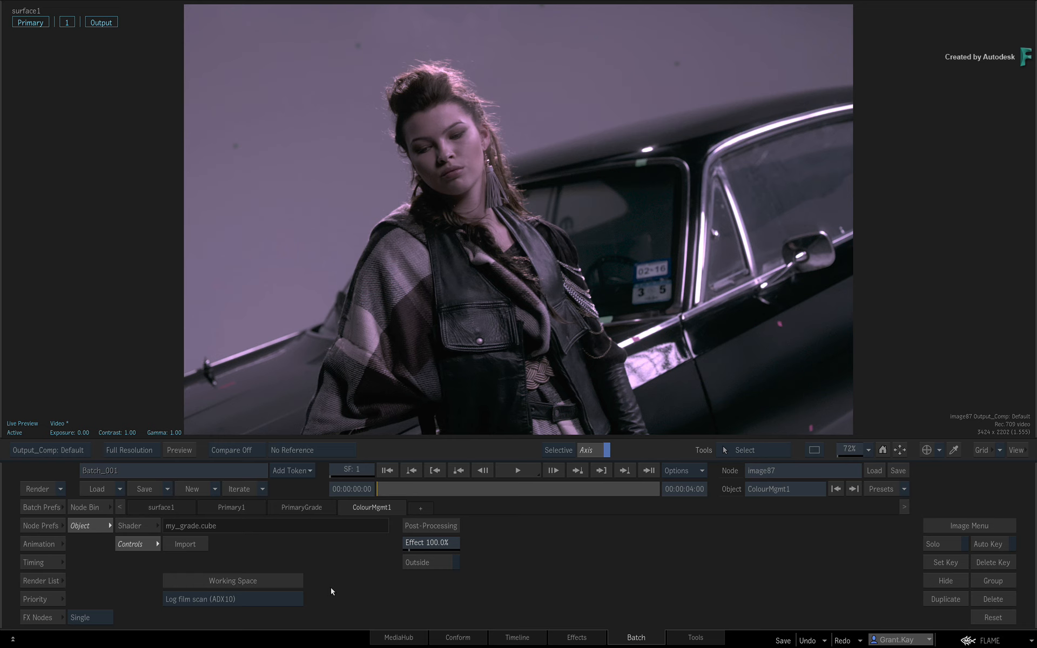
In the Image node's preferences, set the colour management to User Defined with the Log film scan (ADX10) colour space.
click(40, 527)
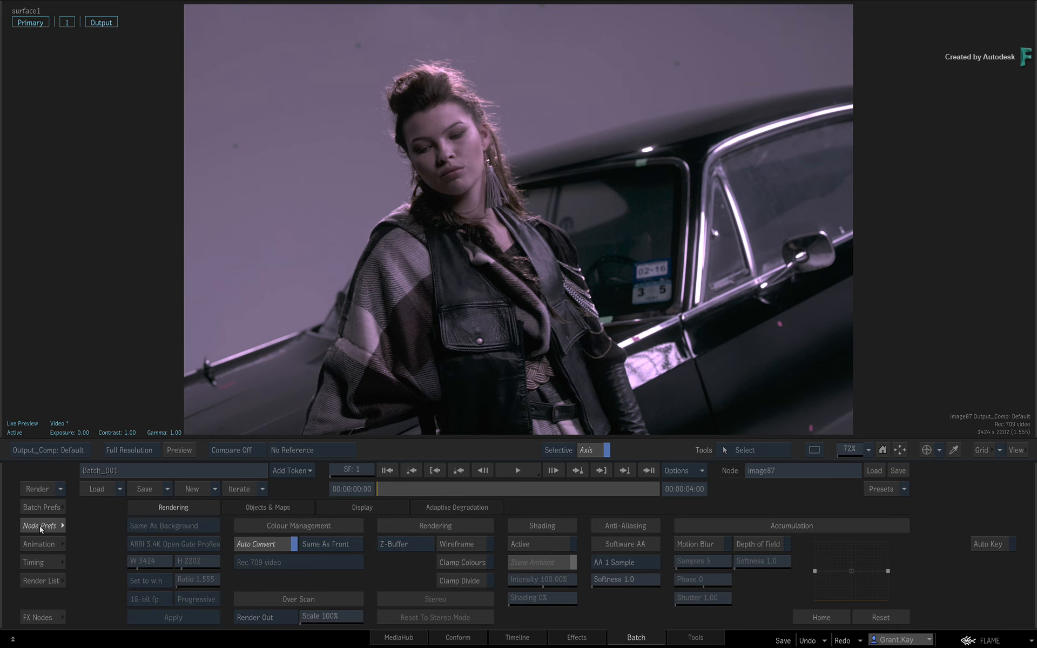
click(350, 545)
click(332, 563)
mouse_move(325, 609)
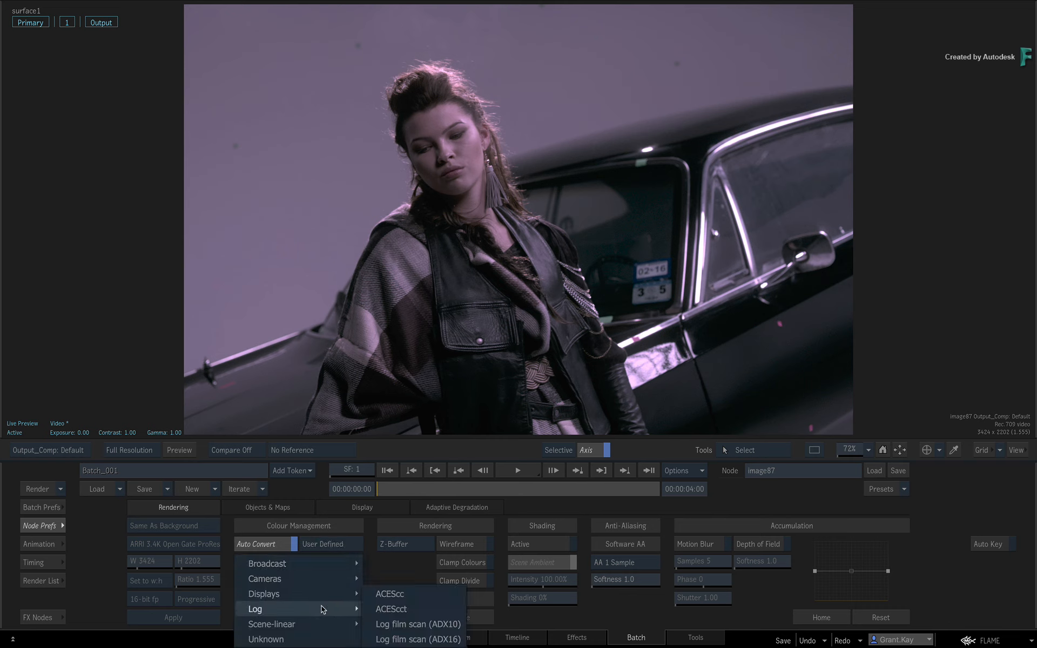
click(394, 625)
mouse_move(1, 529)
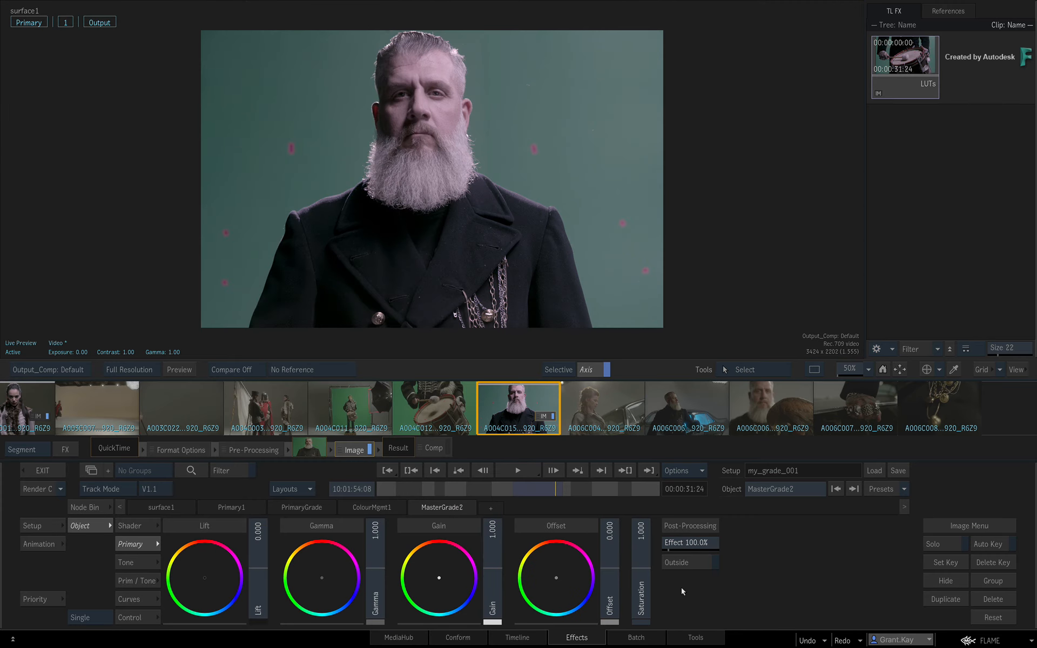
Show the bearded man segment's ColourMgmt shader and save the Image setup as my_grade_001 in /Volumes/Media_Storage/setup/Shot A.
click(371, 508)
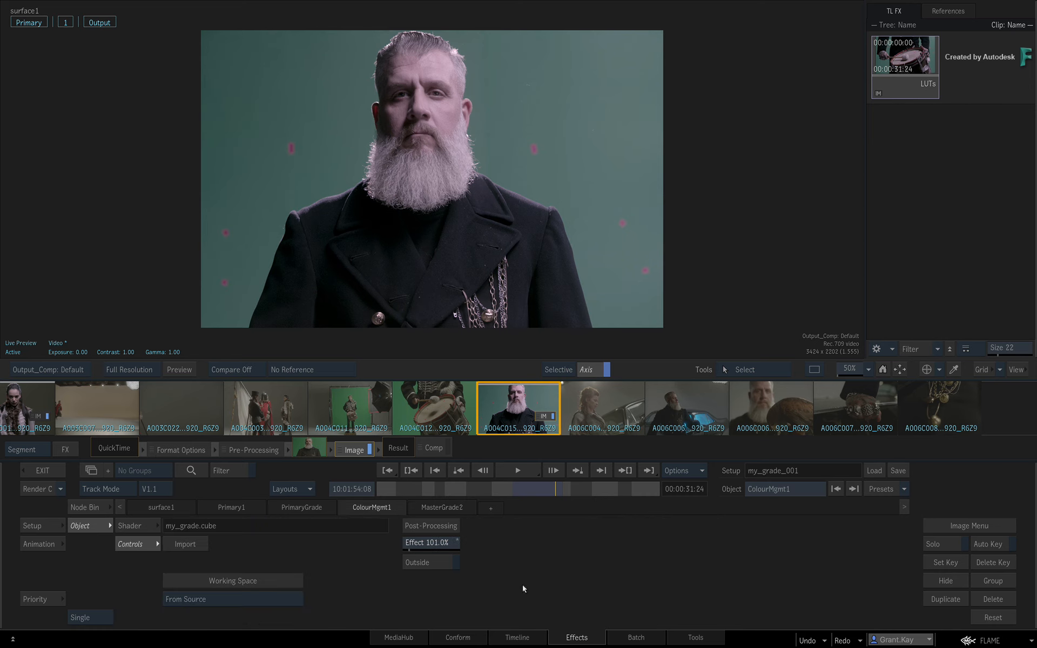
click(898, 471)
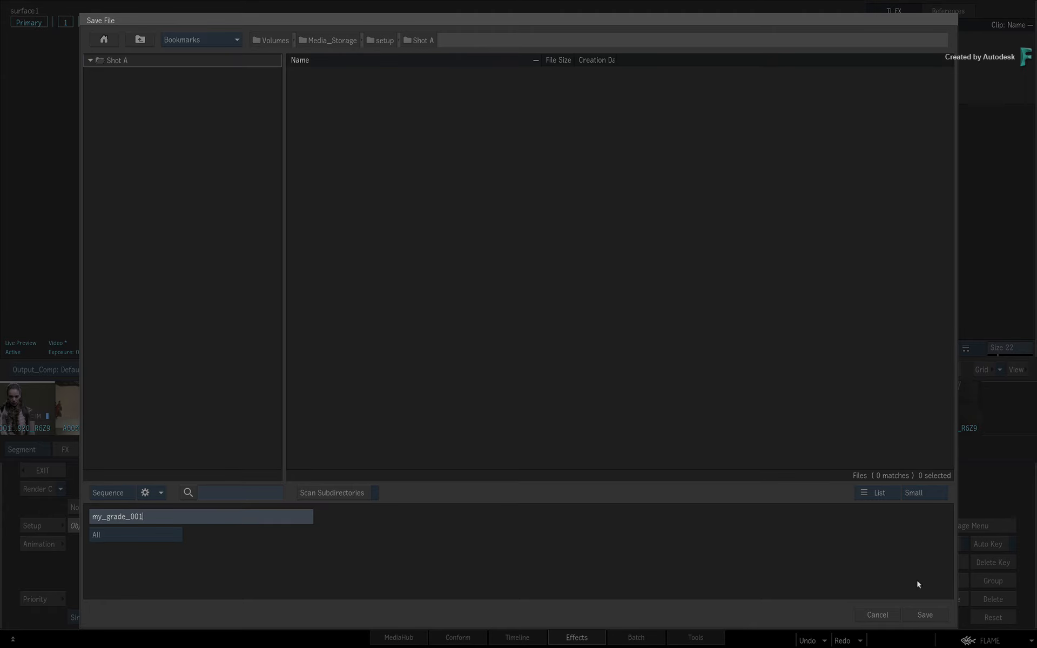
click(924, 615)
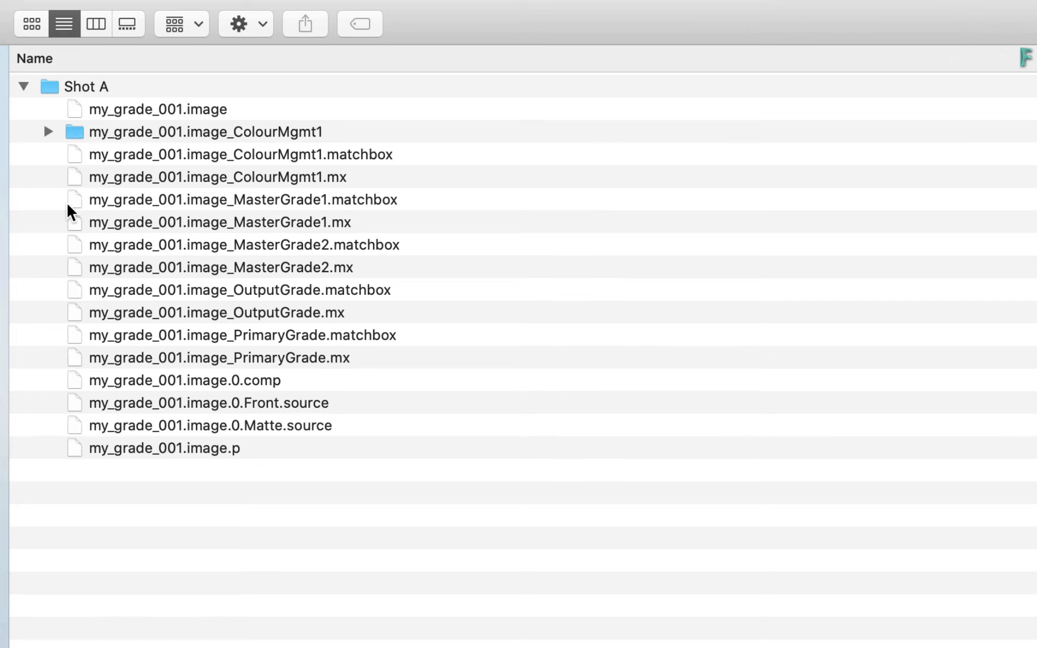
In Finder, expand my_grade_001.image_ColourMgmt1 and its transform folder in Shot A and select my_grade.cube.
click(47, 132)
click(73, 153)
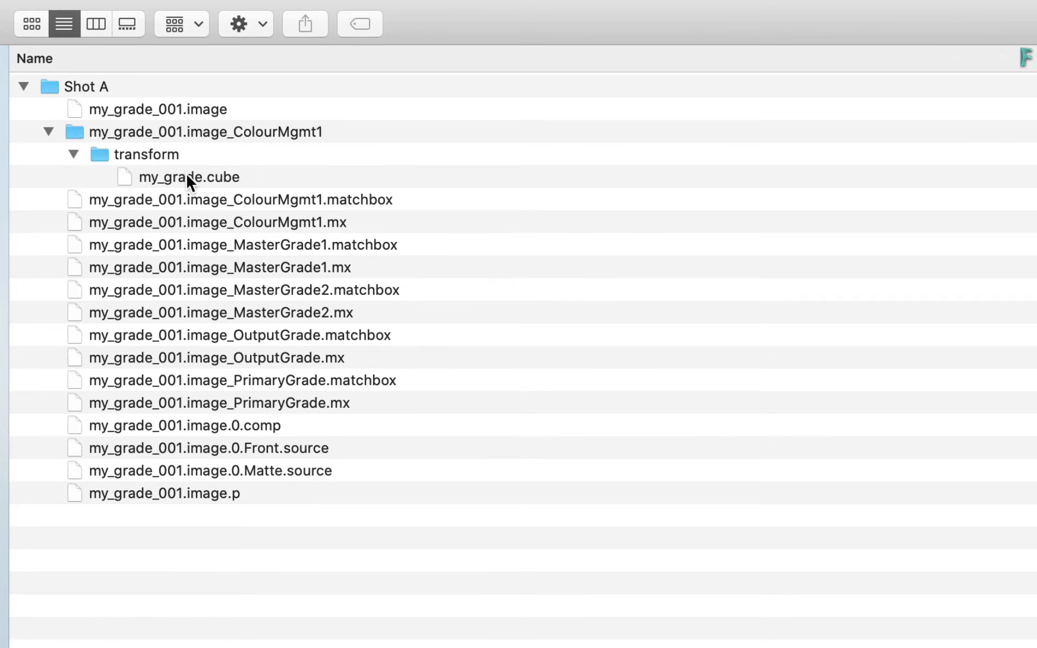
click(188, 177)
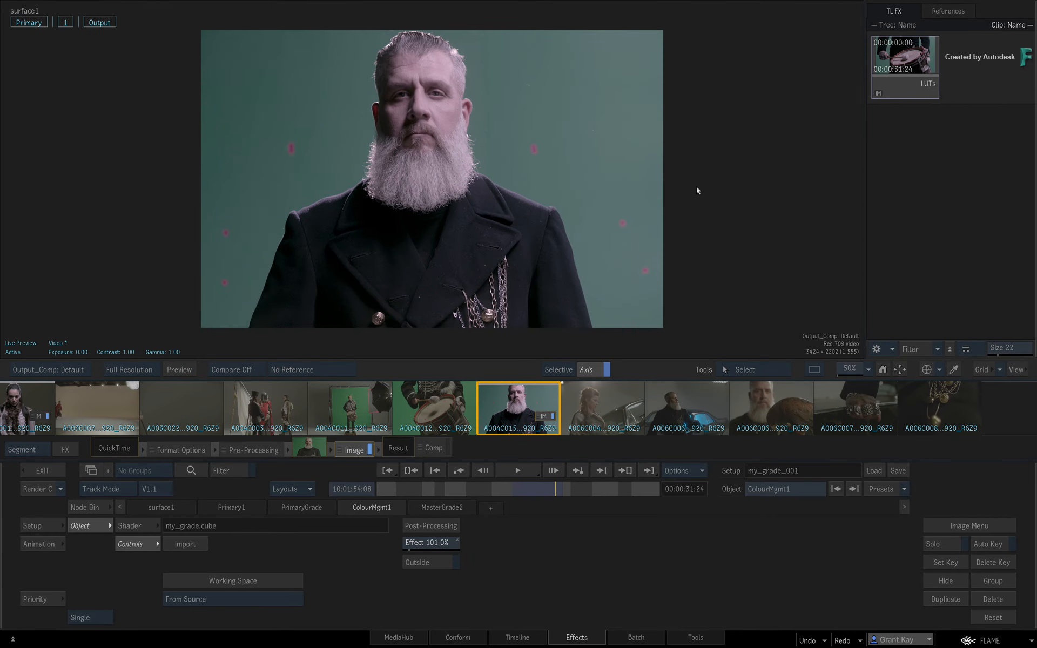
Switch to MediaHub with the creative_LUTs archive open and select the LUTs preset on the TL FX shelf.
click(405, 637)
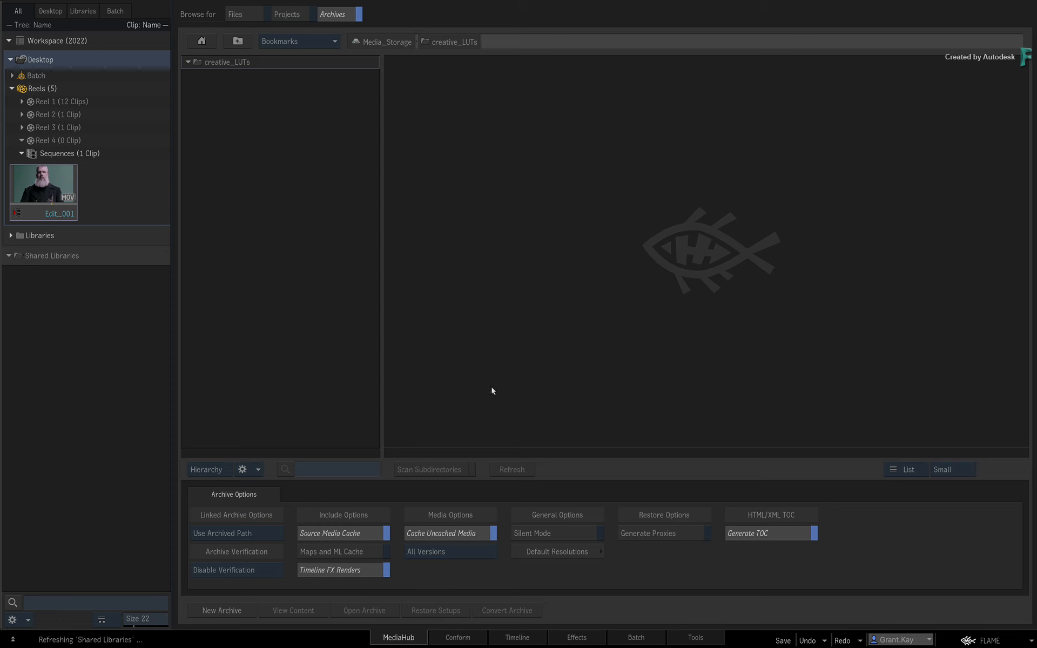
mouse_move(1035, 279)
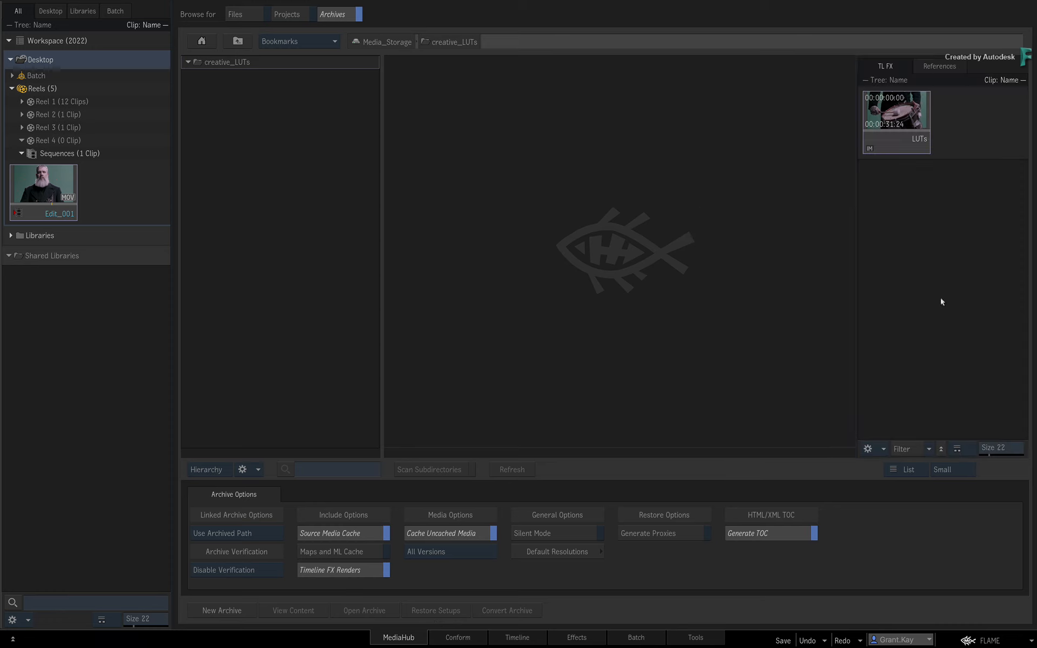
click(882, 142)
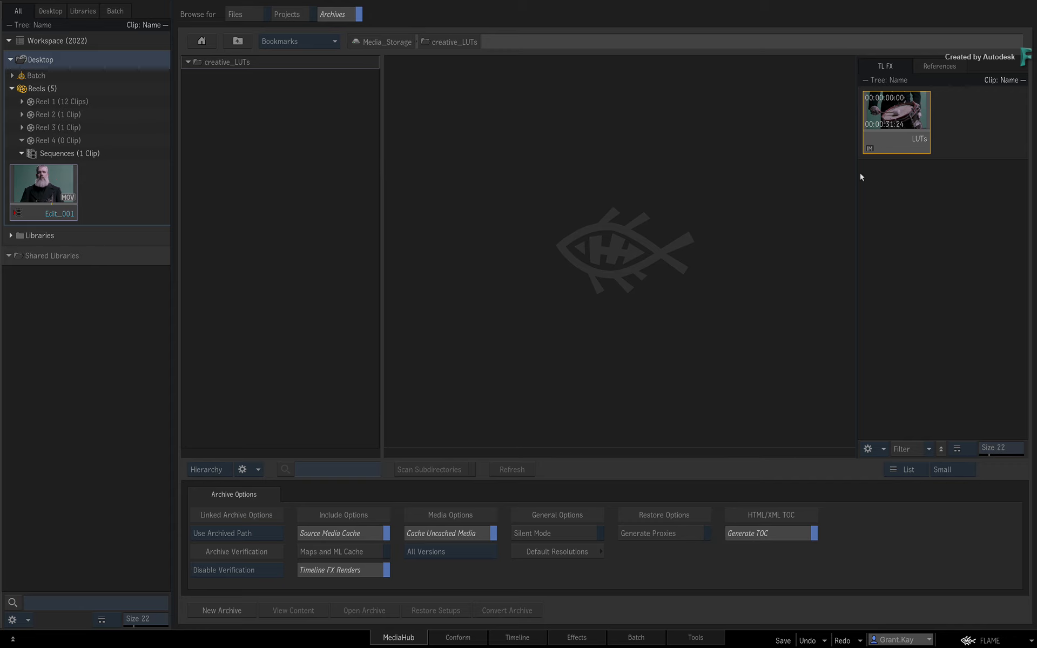
Return to the Effects environment and shift the Gamma colour balance of the bearded man segment's MasterGrade2 shader.
click(574, 639)
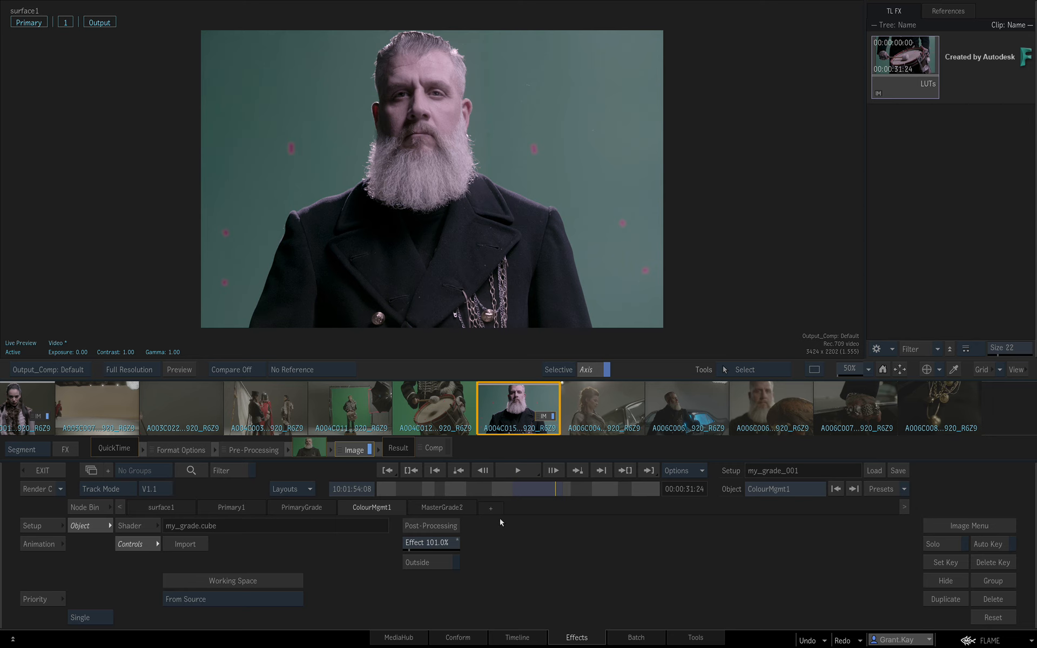
click(449, 507)
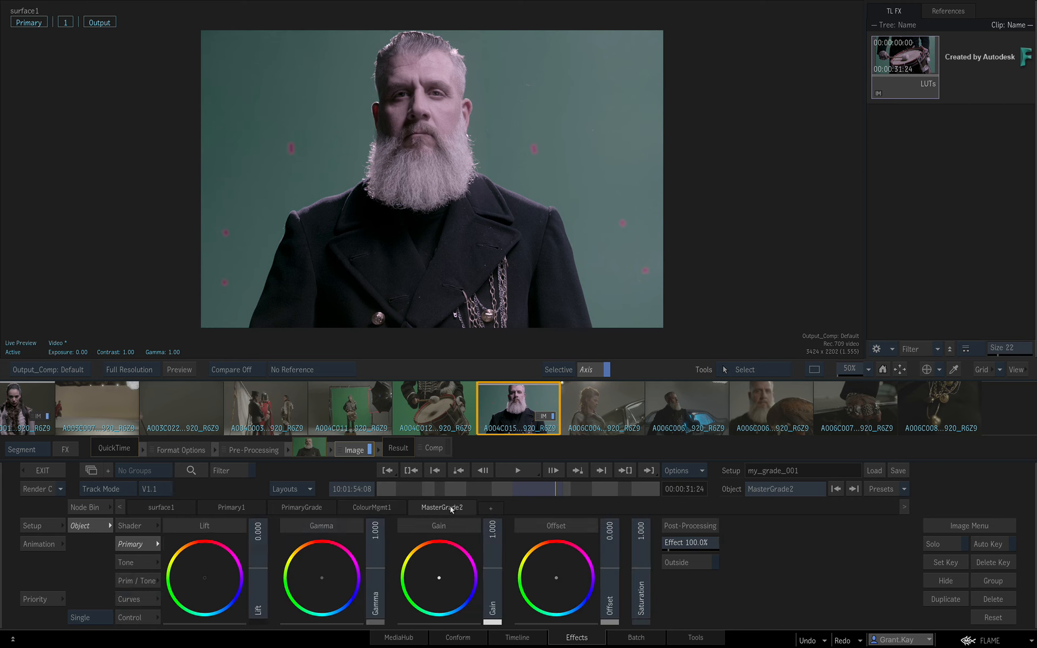
drag(319, 576, 304, 541)
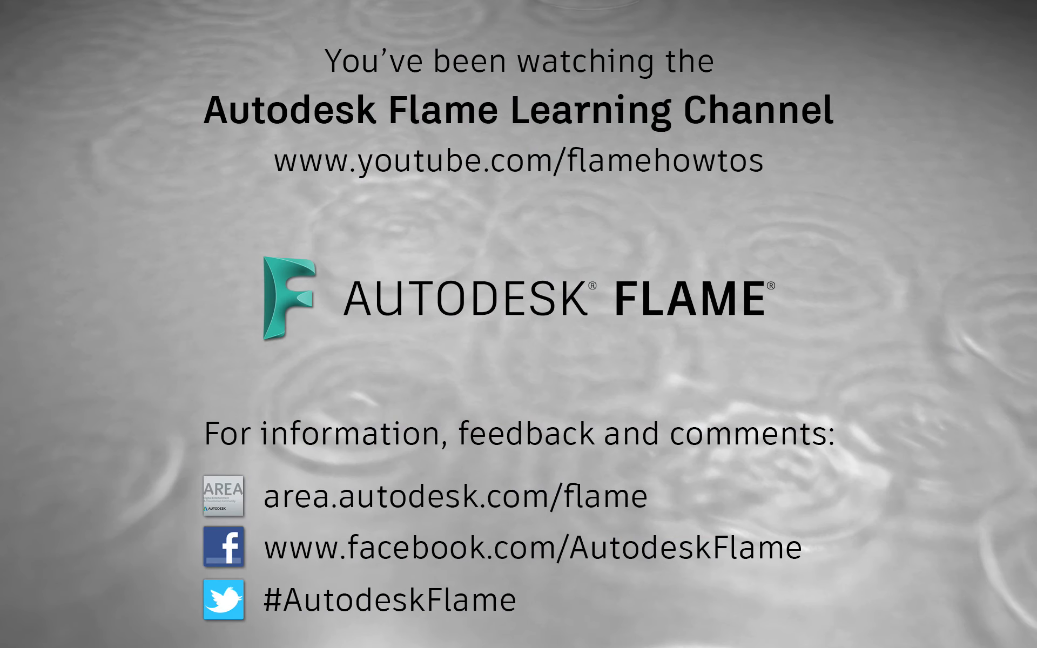